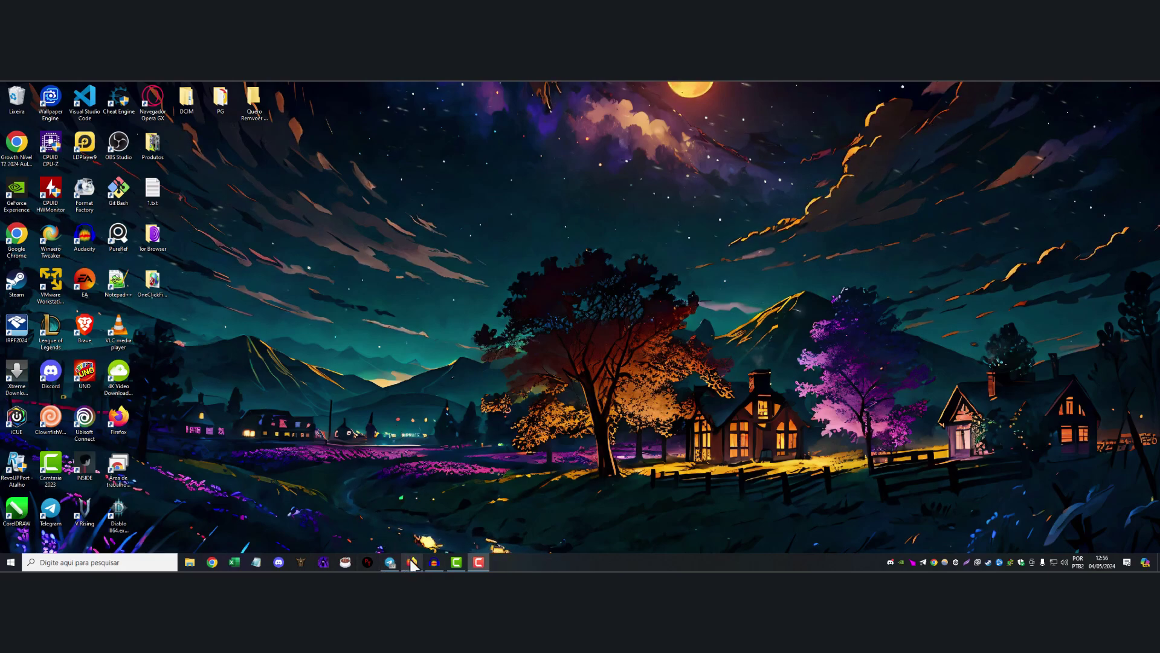
# Step: Open Task Manager and sort its process list by network usage
pyautogui.rightClick(543, 562)
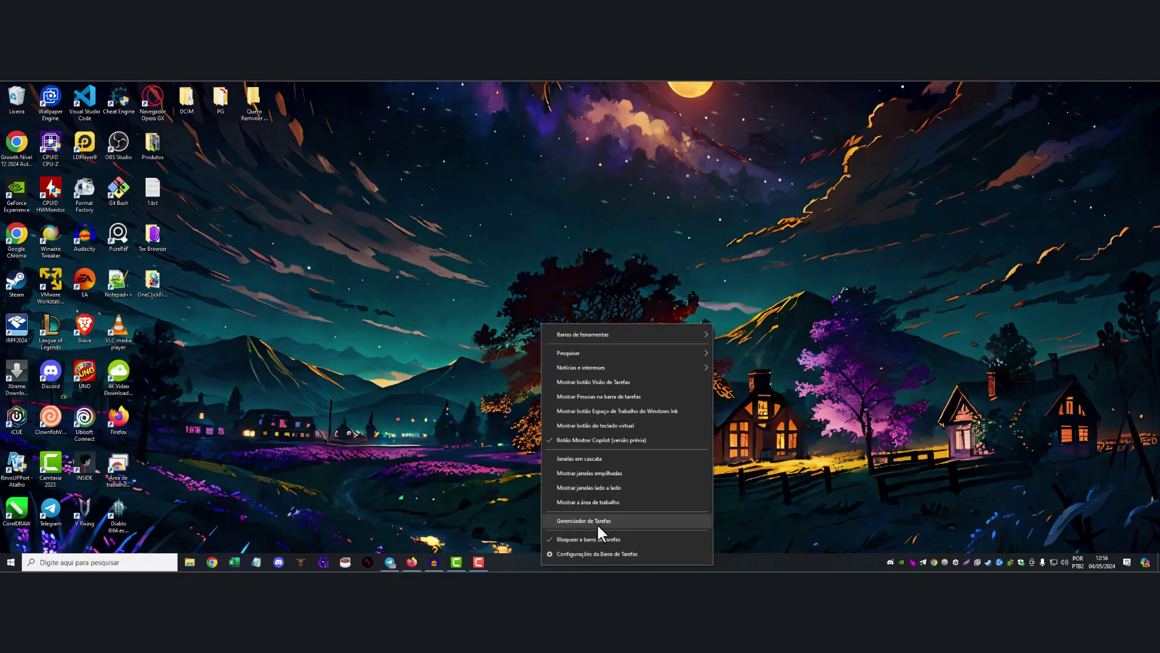
pyautogui.click(598, 522)
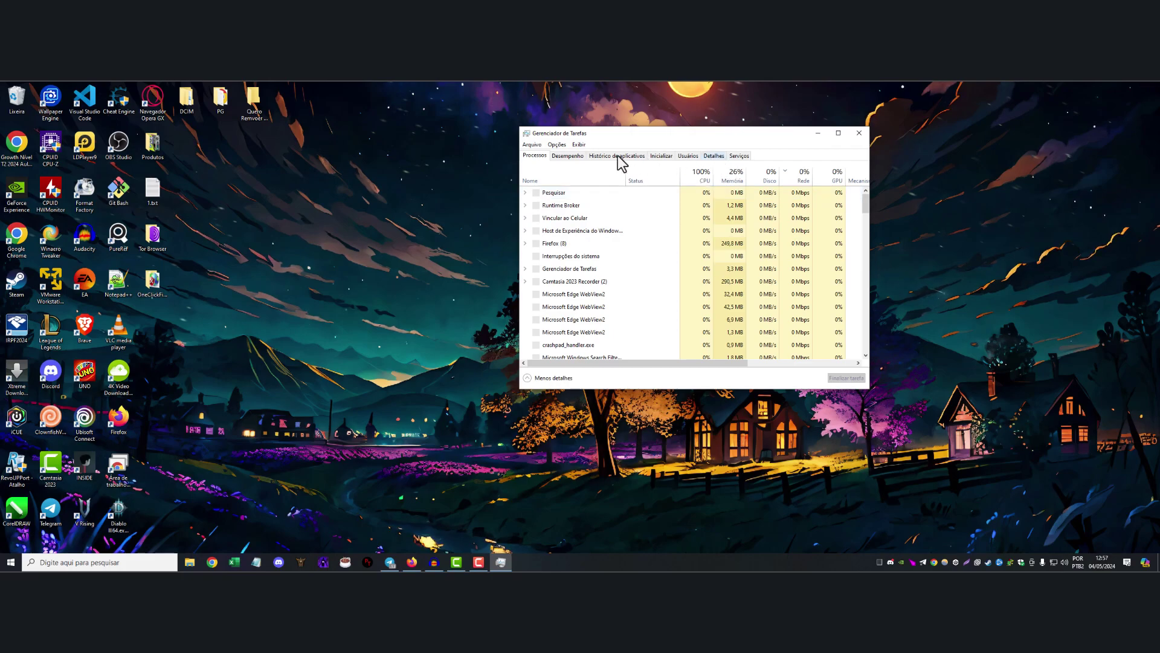
pyautogui.click(577, 158)
pyautogui.hotkey('ctrl', 'shift', 'Tab')
pyautogui.click(801, 175)
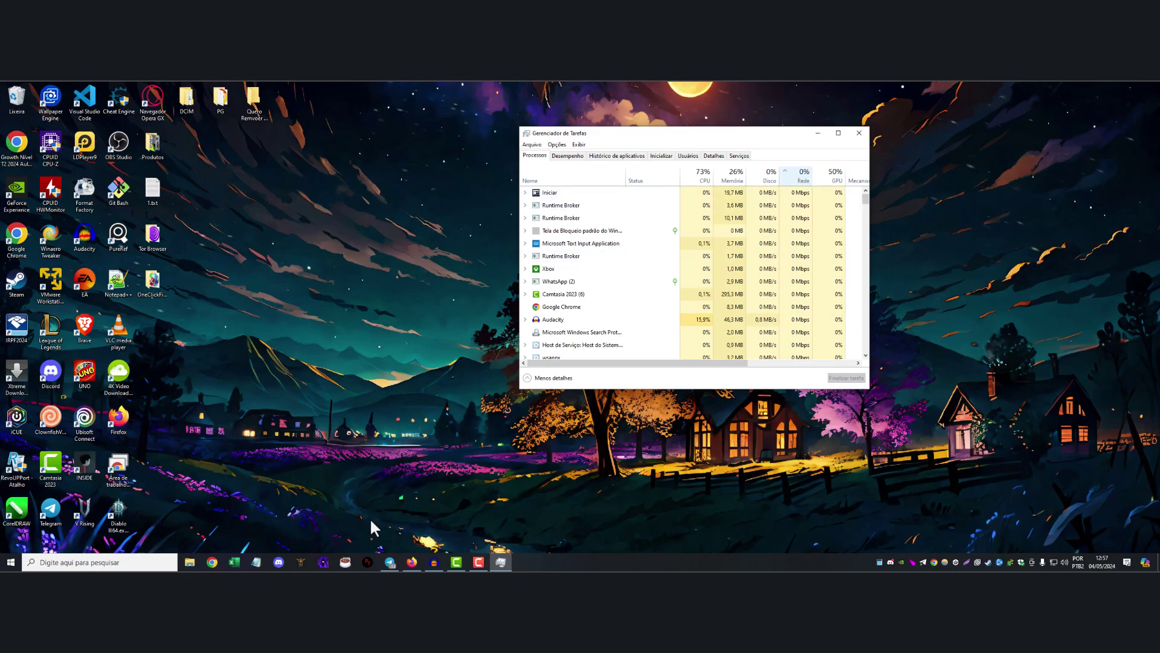
# Step: Compare Firefox's network usage in Task Manager while its YouTube video plays, then minimize the browser
pyautogui.click(411, 562)
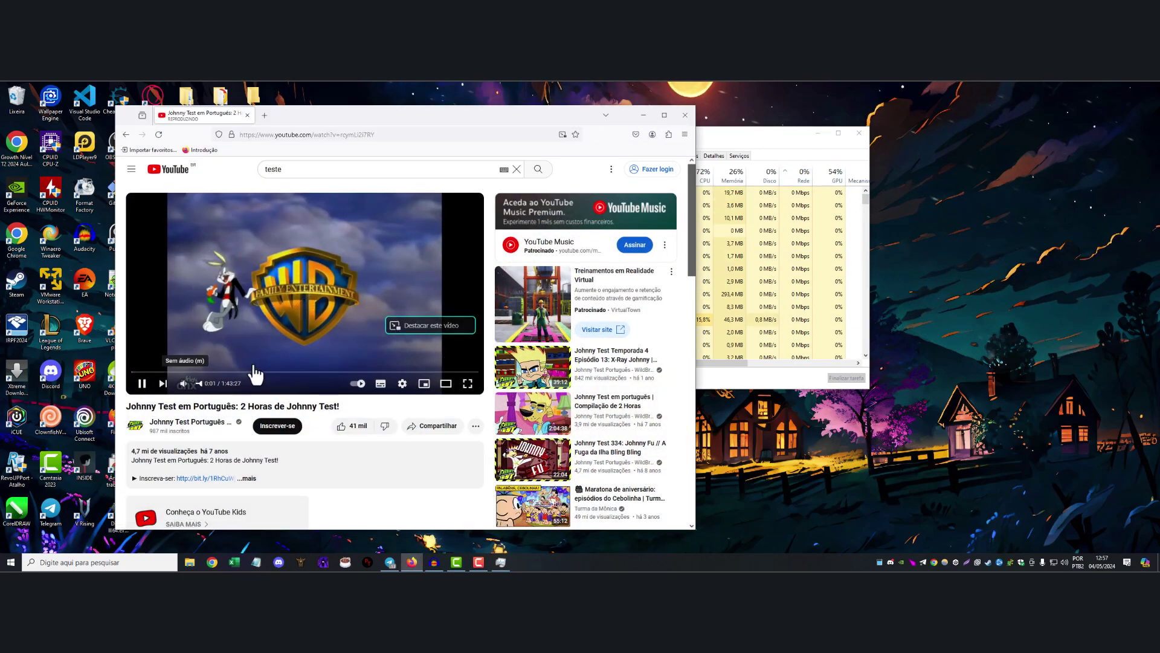
pyautogui.moveTo(747, 134); pyautogui.dragTo(784, 136)
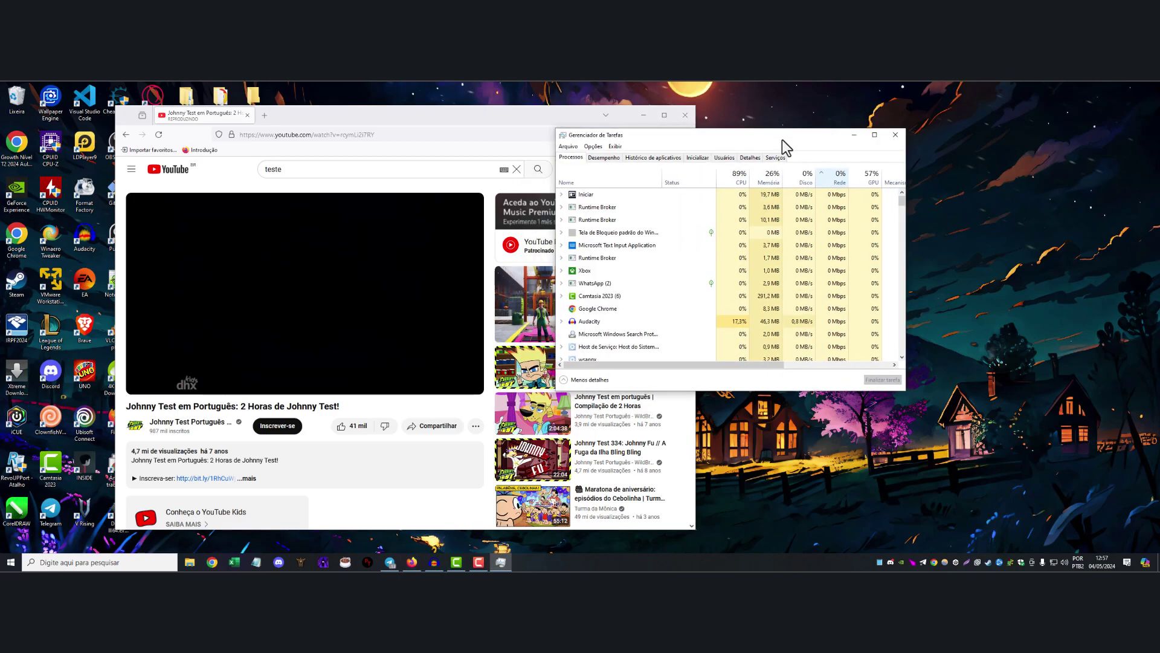
pyautogui.click(837, 179)
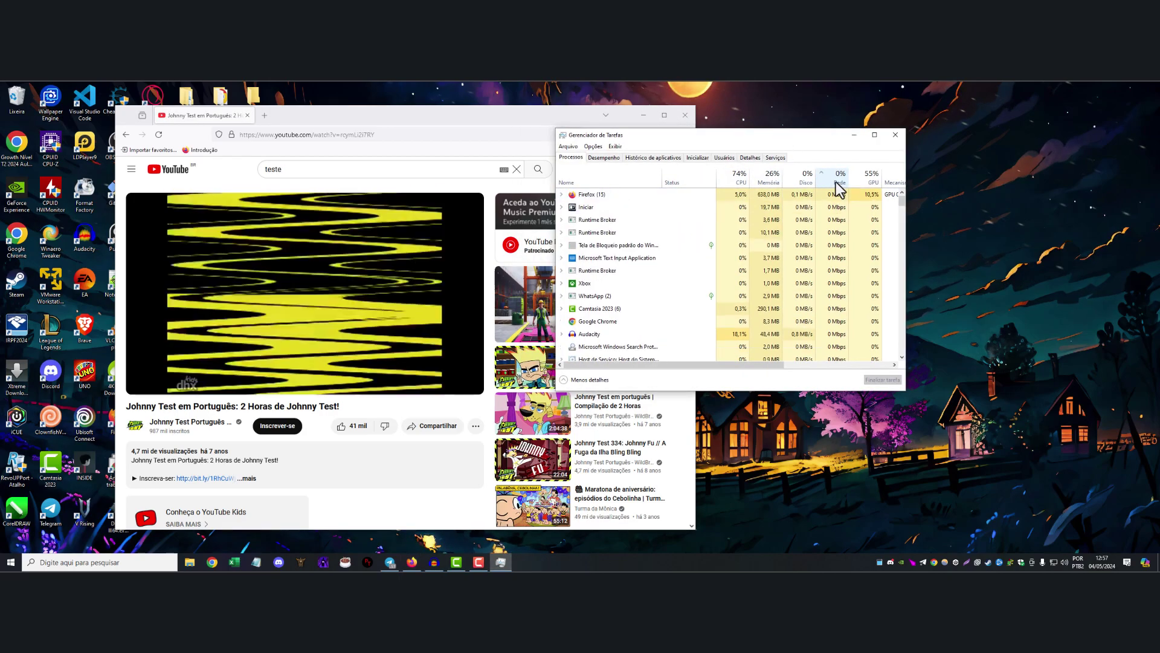
pyautogui.click(834, 182)
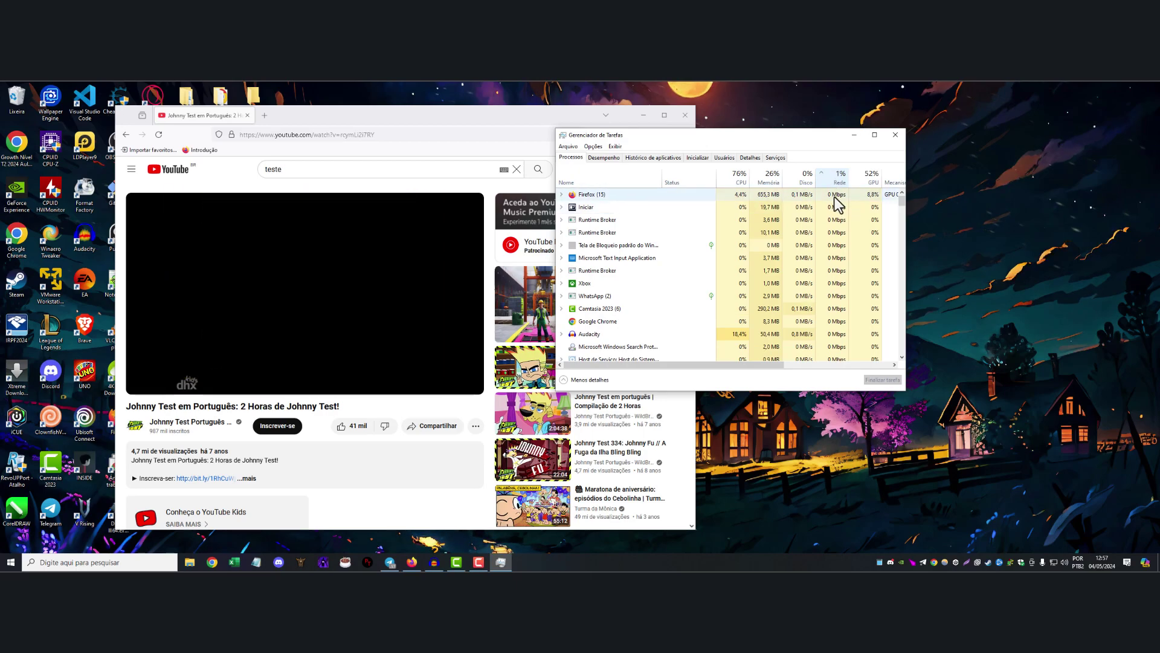
pyautogui.click(380, 281)
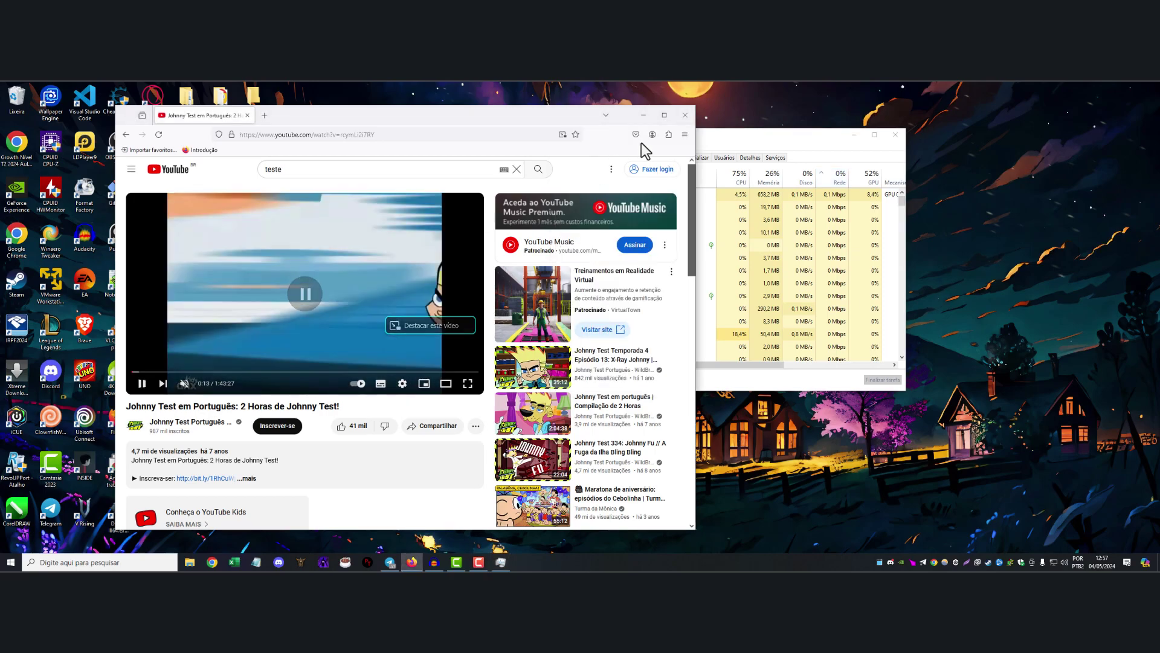
pyautogui.click(643, 114)
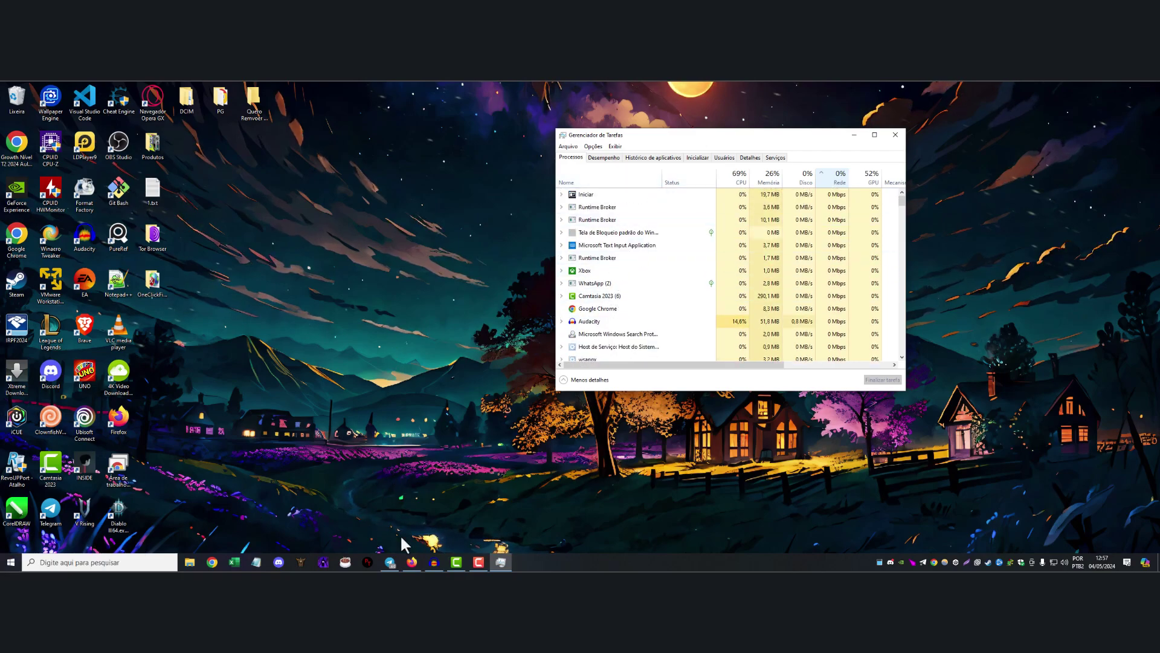
# Step: Search Windows for "firewall", open Windows Defender Firewall com Segurança Avançada, and place its window beside Task Manager
pyautogui.click(100, 562)
pyautogui.write('firew')
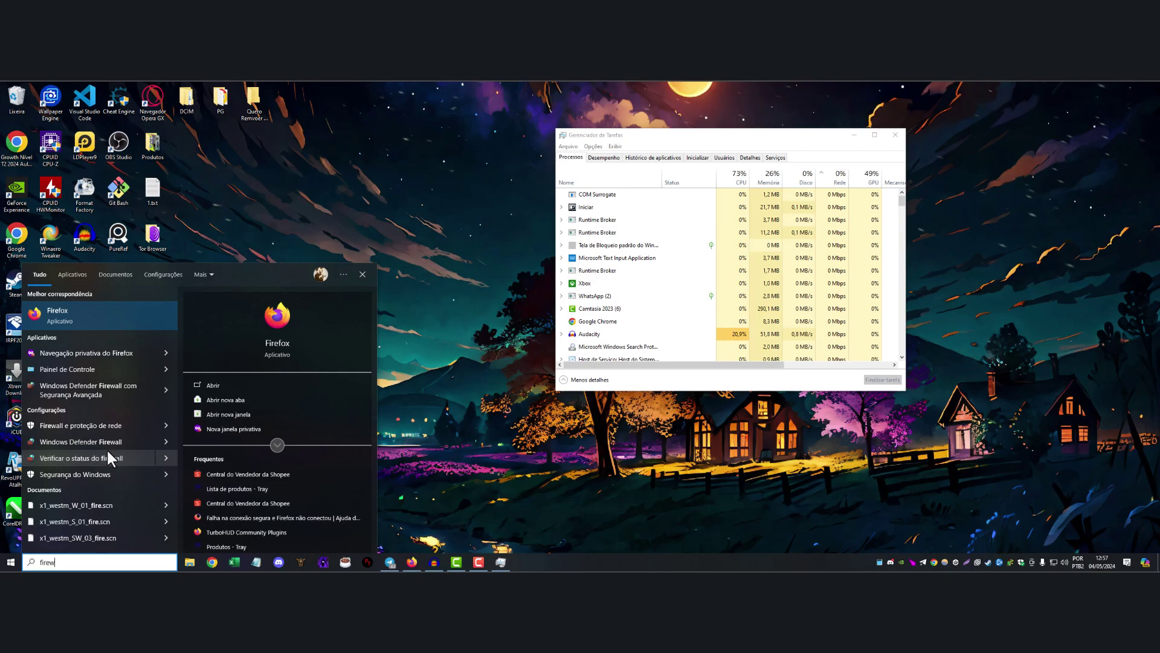
pyautogui.write('all')
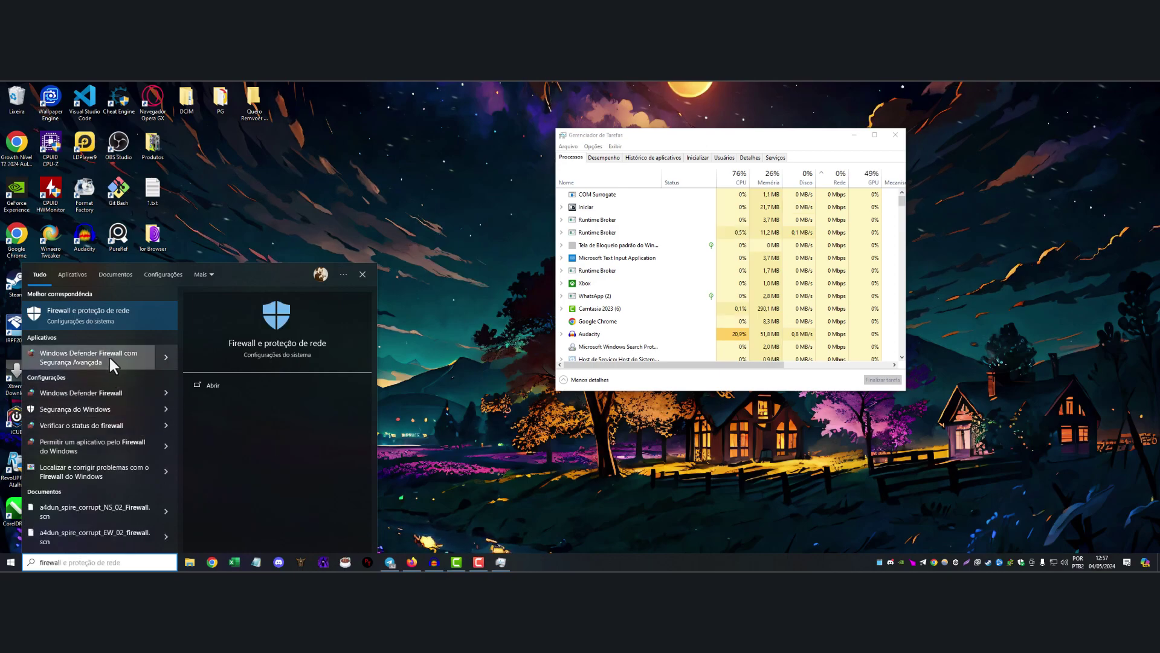
pyautogui.click(101, 361)
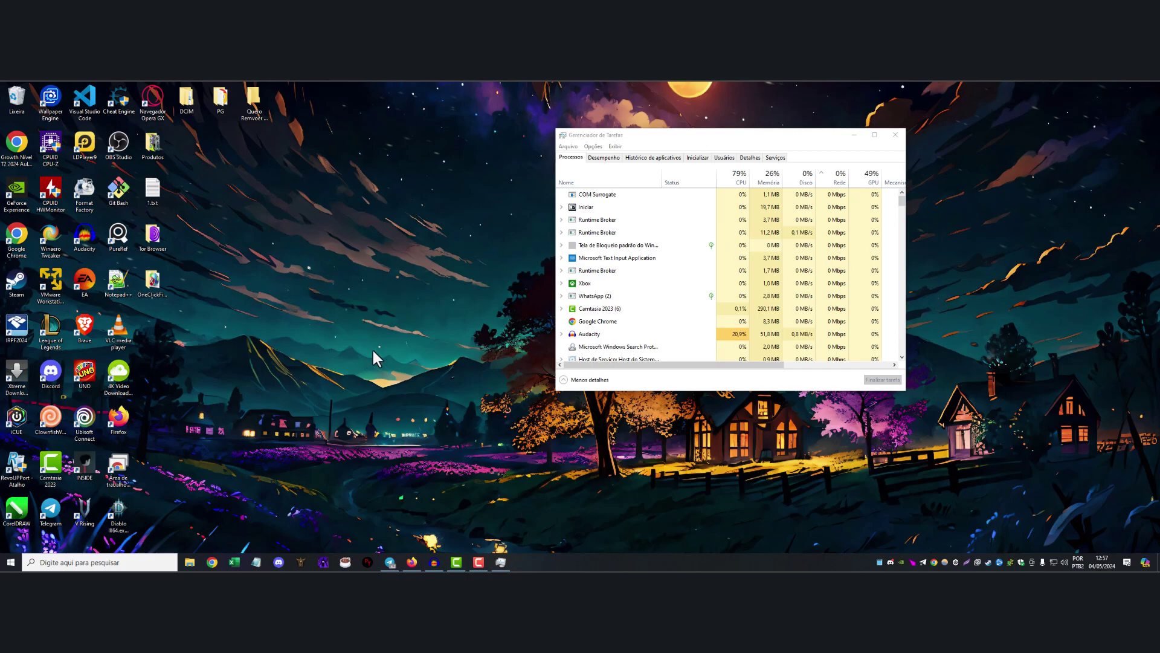
pyautogui.moveTo(335, 97); pyautogui.dragTo(531, 131)
pyautogui.moveTo(401, 128); pyautogui.dragTo(238, 172)
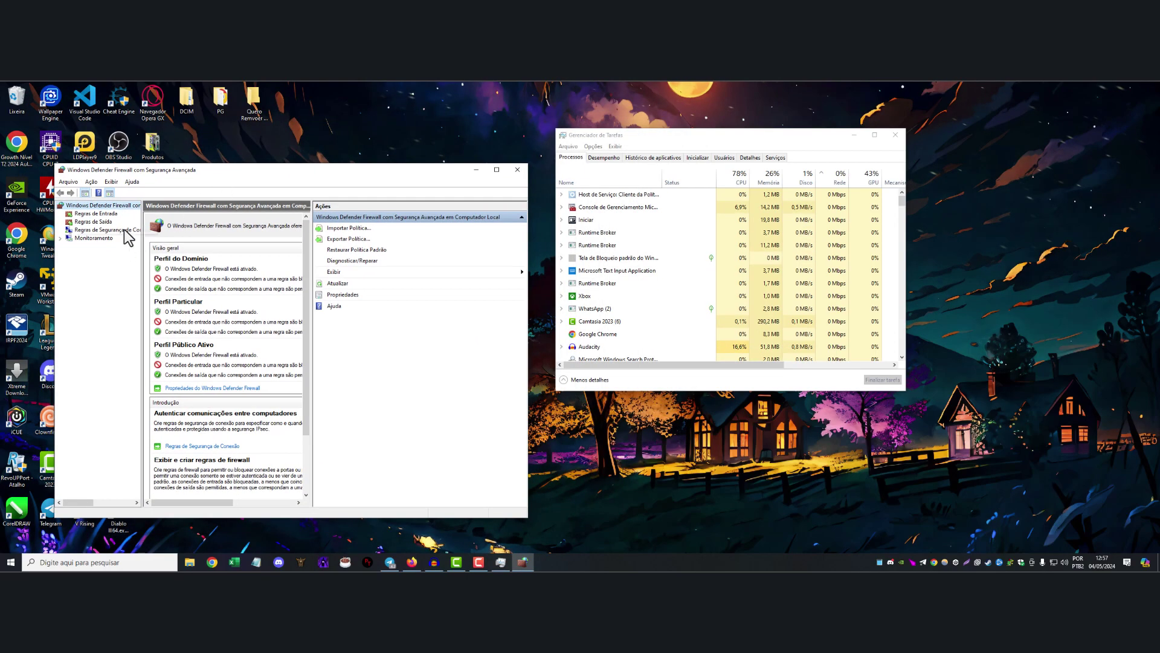
# Step: Look at the firewall's inbound and outbound rule lists, ending on the inbound rules
pyautogui.click(97, 213)
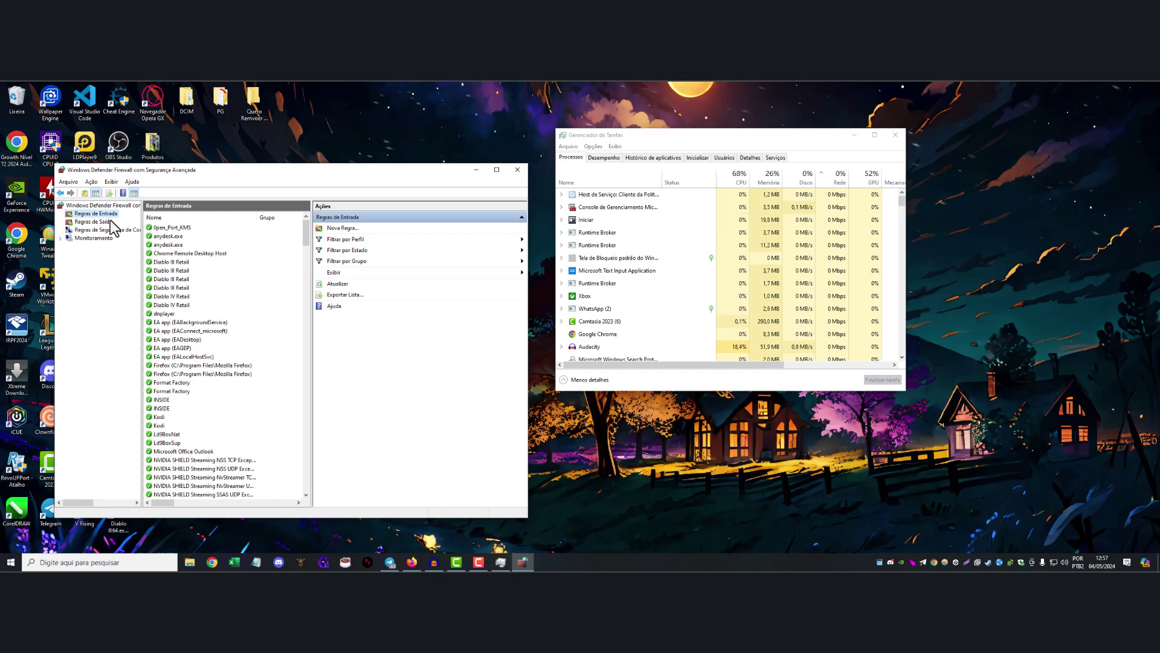
pyautogui.click(106, 221)
pyautogui.press('Up')
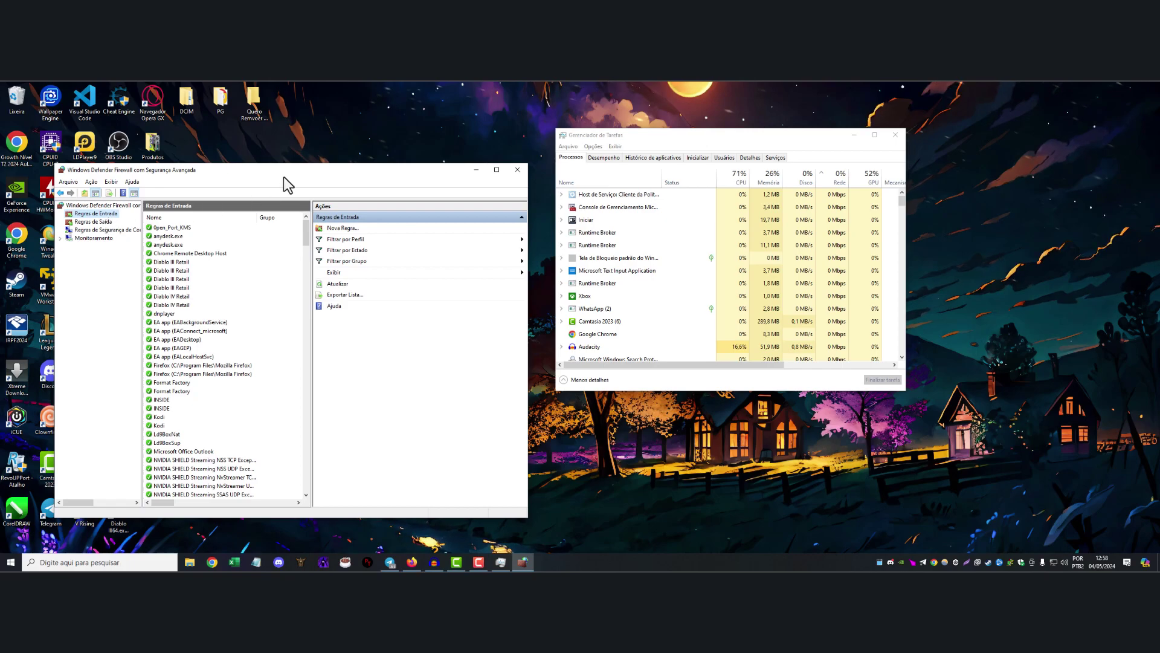
pyautogui.moveTo(285, 172); pyautogui.dragTo(307, 170)
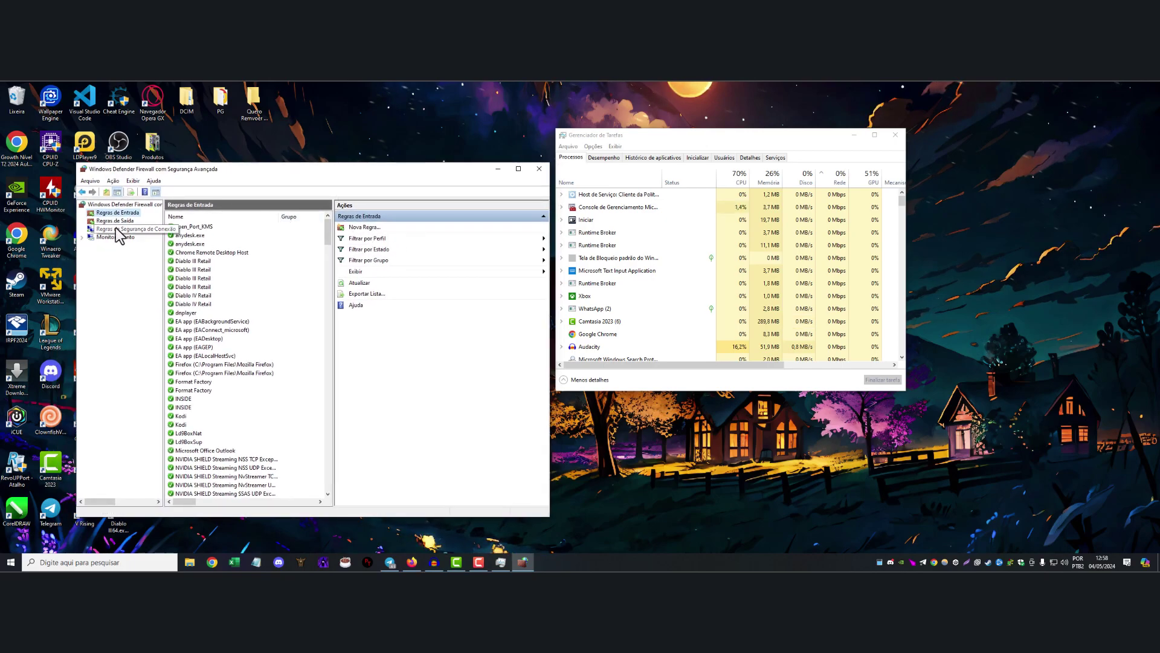
# Step: Start a new inbound rule of the program type and browse for the executable it applies to
pyautogui.click(360, 283)
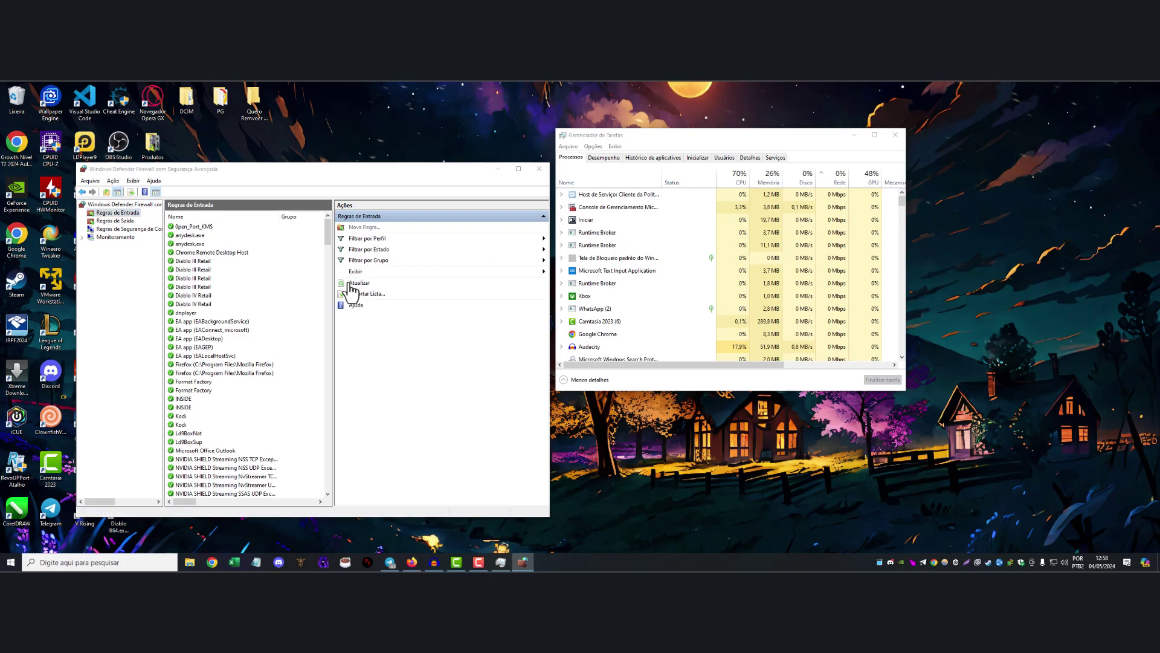
pyautogui.click(339, 413)
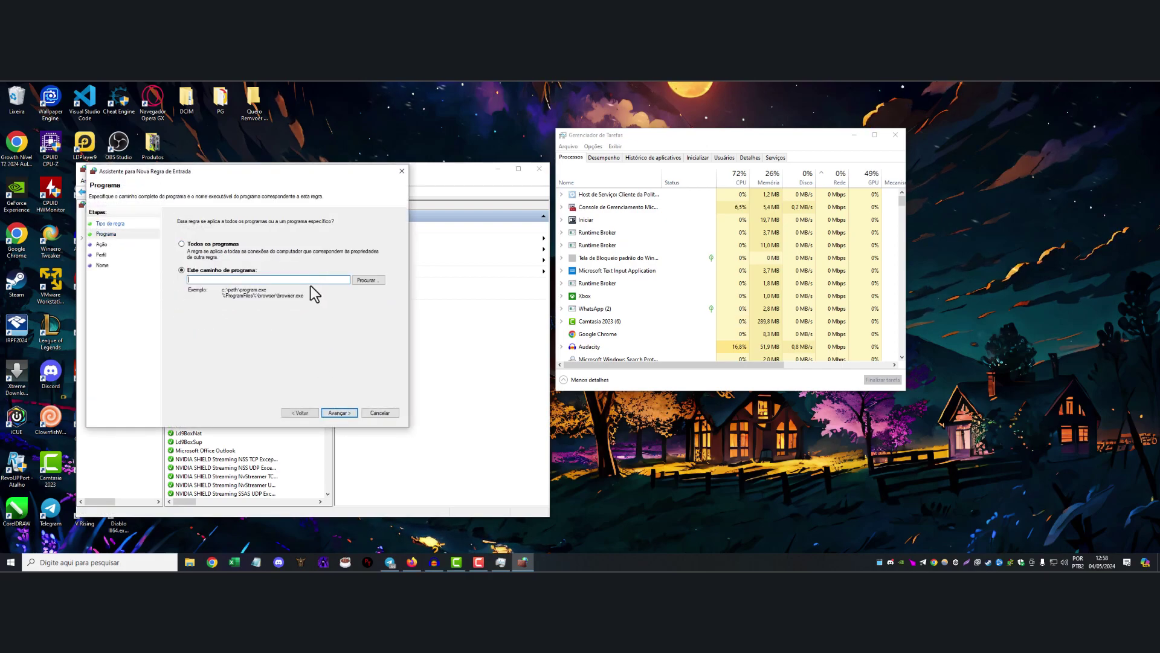
pyautogui.click(366, 281)
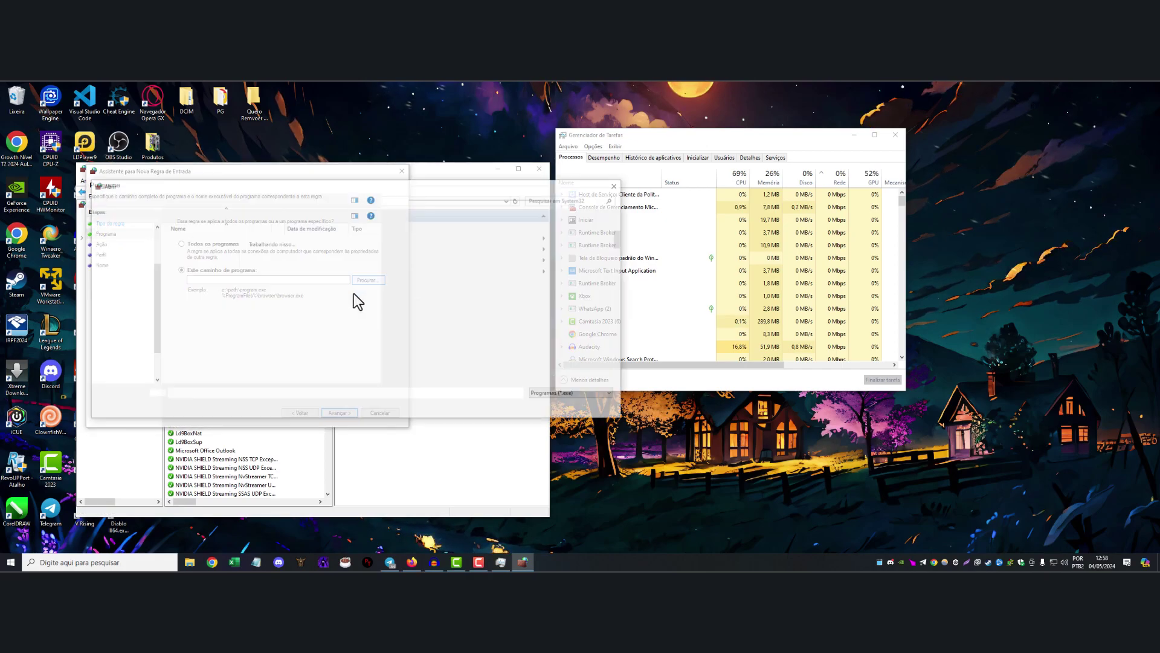
# Step: Try to find the Firefox program folder inside Arquivos de Programas (x86) on drive C
pyautogui.click(136, 301)
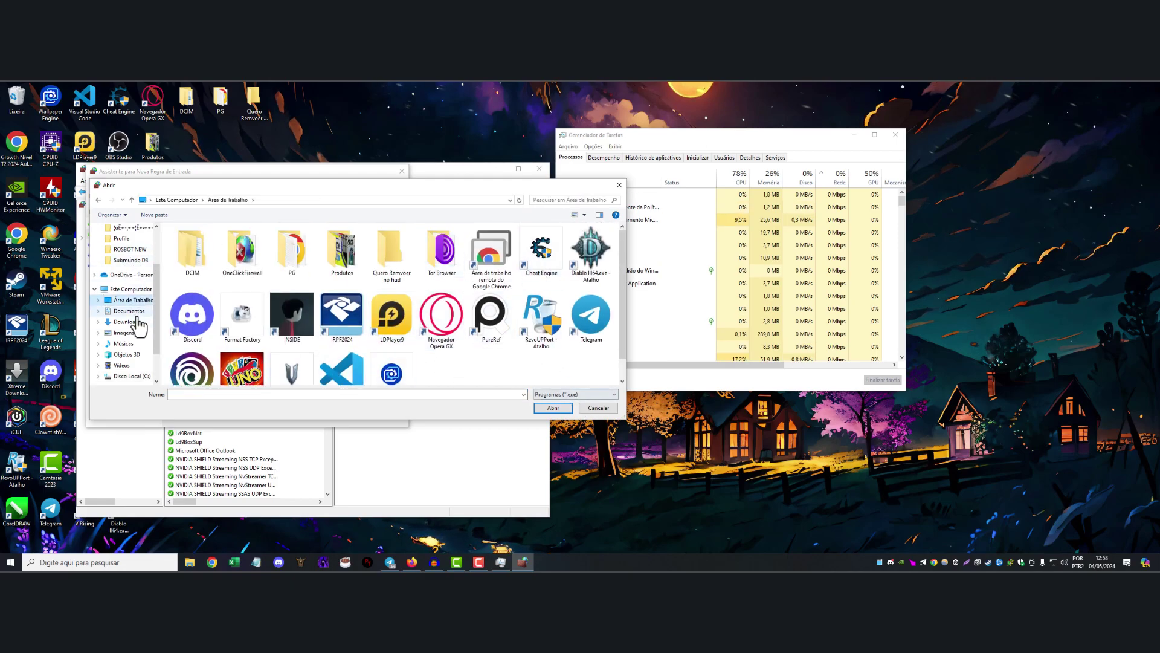
pyautogui.click(135, 289)
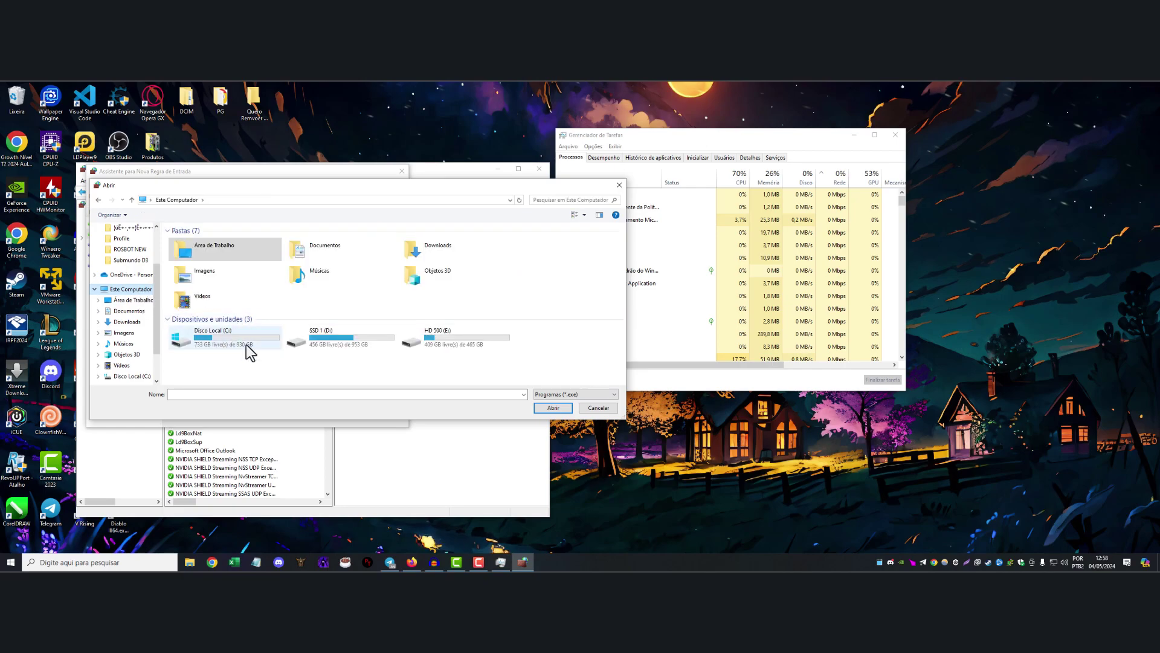
pyautogui.doubleClick(245, 345)
pyautogui.doubleClick(243, 289)
pyautogui.click(215, 300)
pyautogui.scroll(-4, 220, 316)
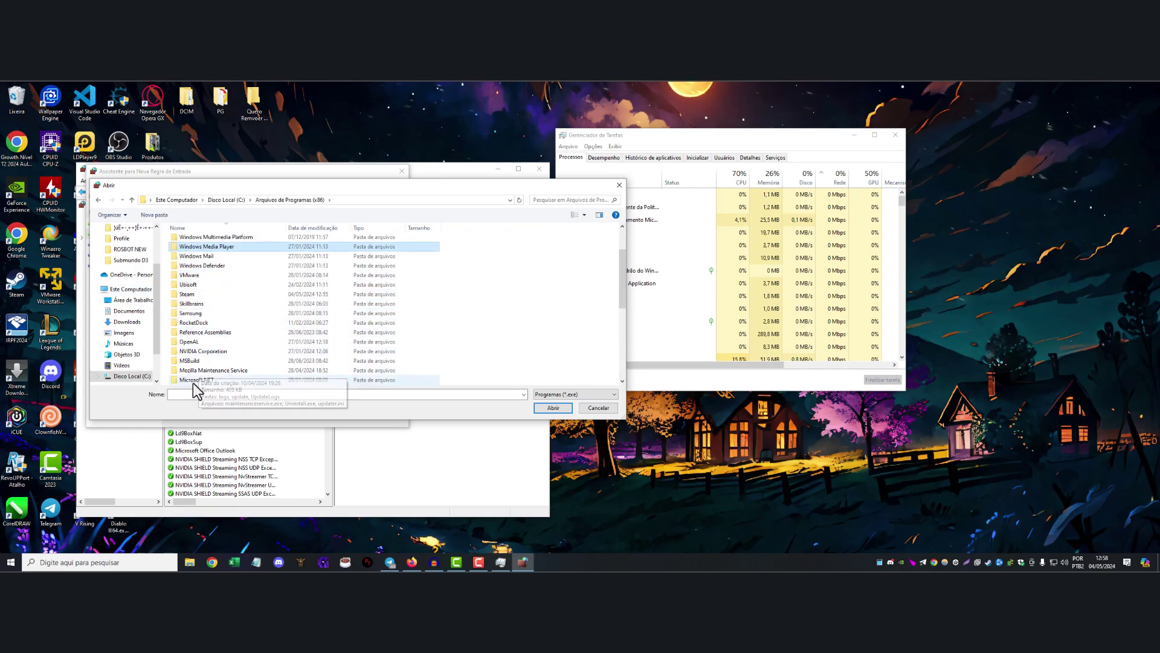
pyautogui.write('mo')
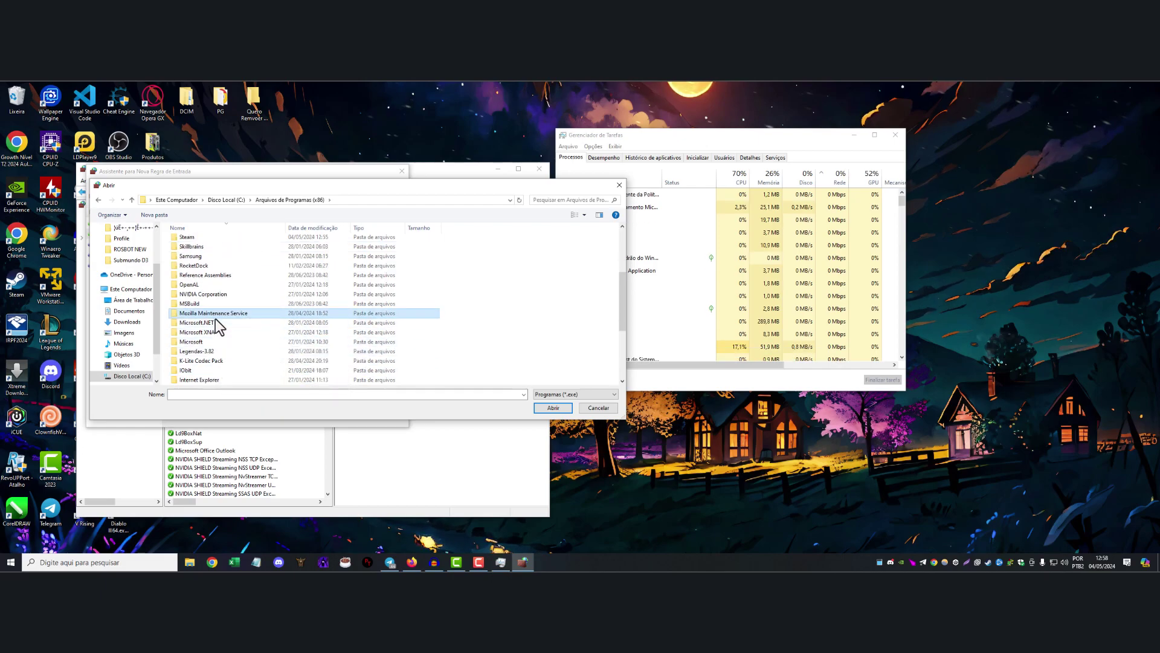
pyautogui.doubleClick(214, 314)
pyautogui.click(315, 200)
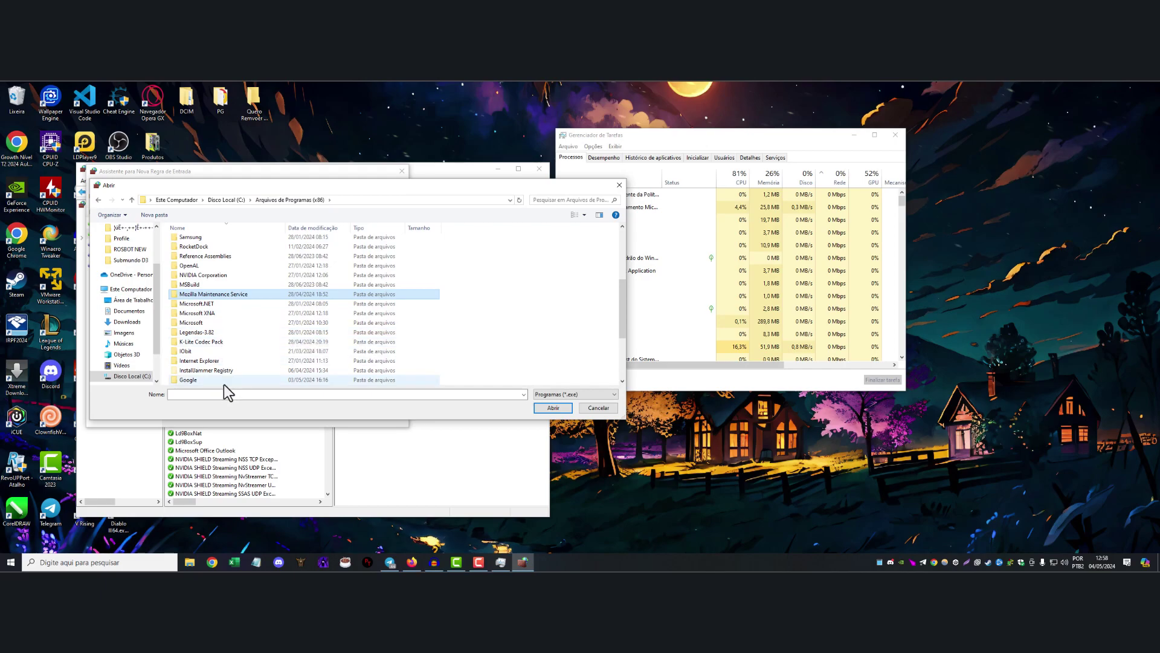
# Step: Open the file location of the desktop Firefox shortcut to find where firefox.exe is installed
pyautogui.moveTo(315, 186); pyautogui.dragTo(534, 168)
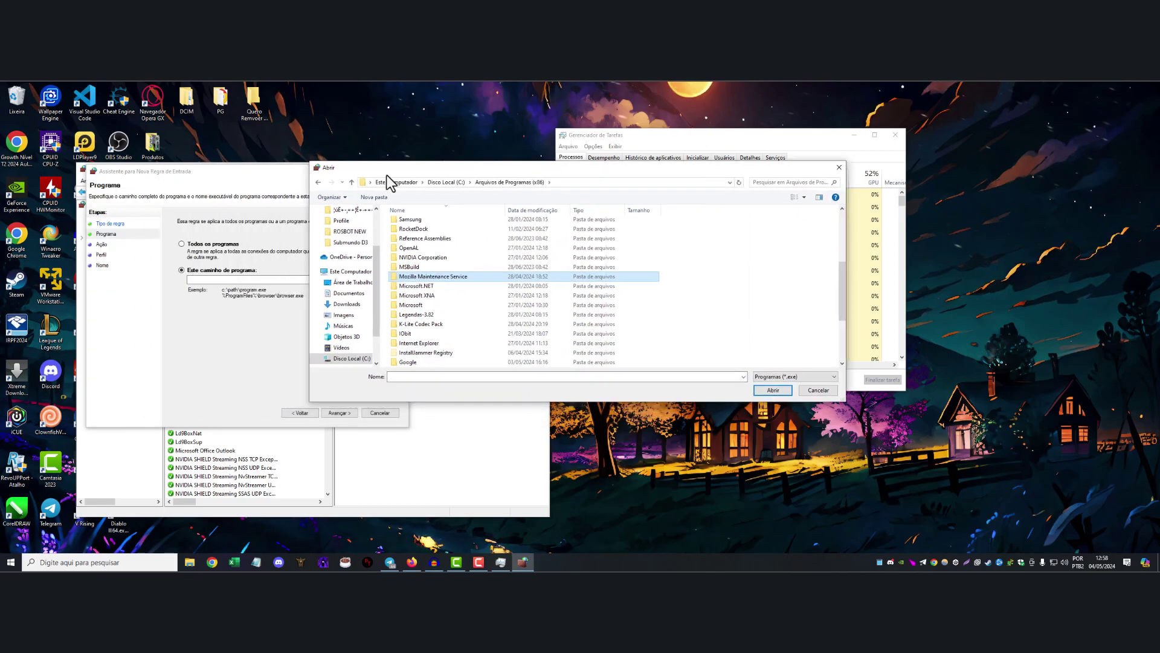
pyautogui.press('super+d')
pyautogui.rightClick(117, 414)
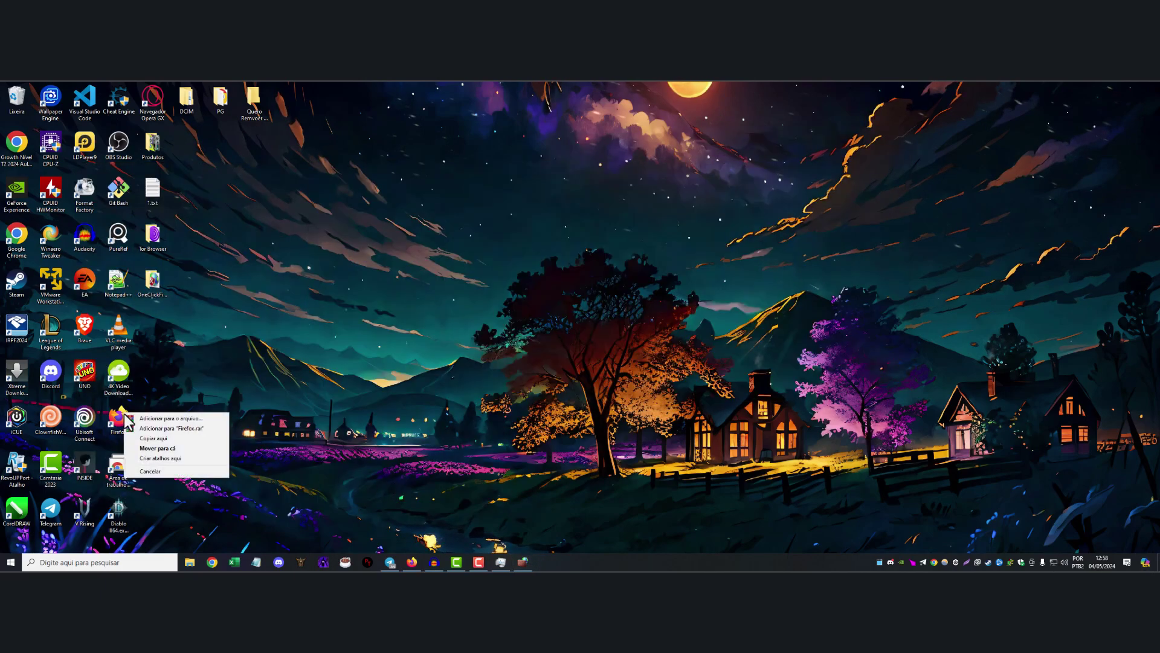
pyautogui.click(160, 159)
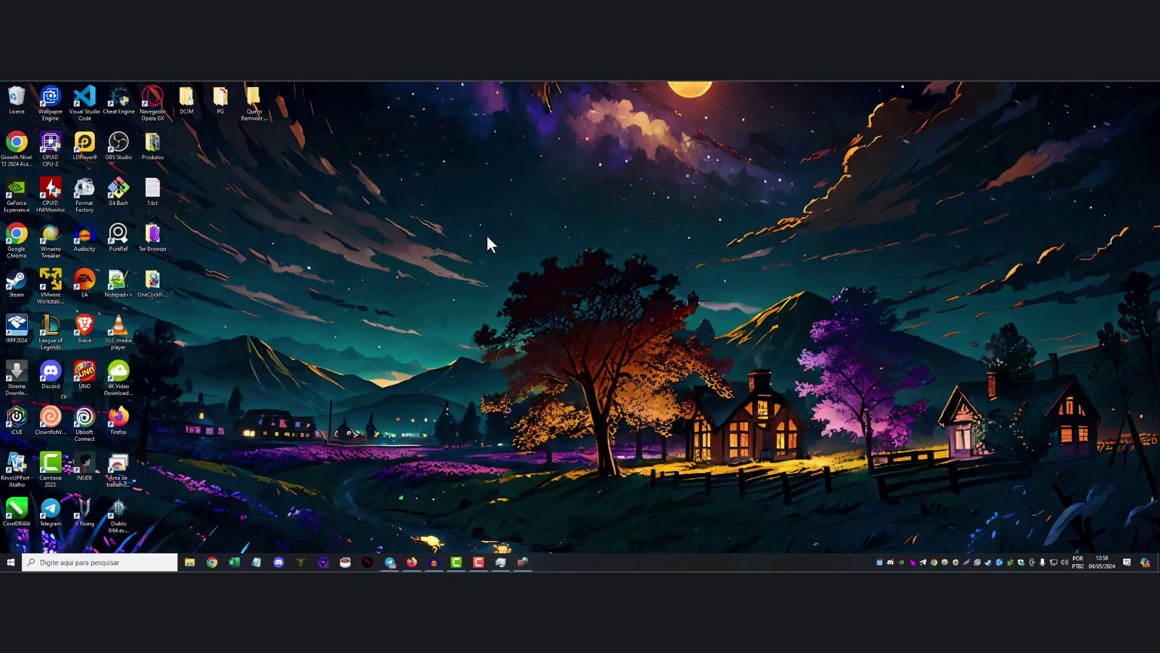
pyautogui.moveTo(497, 192); pyautogui.dragTo(160, 171)
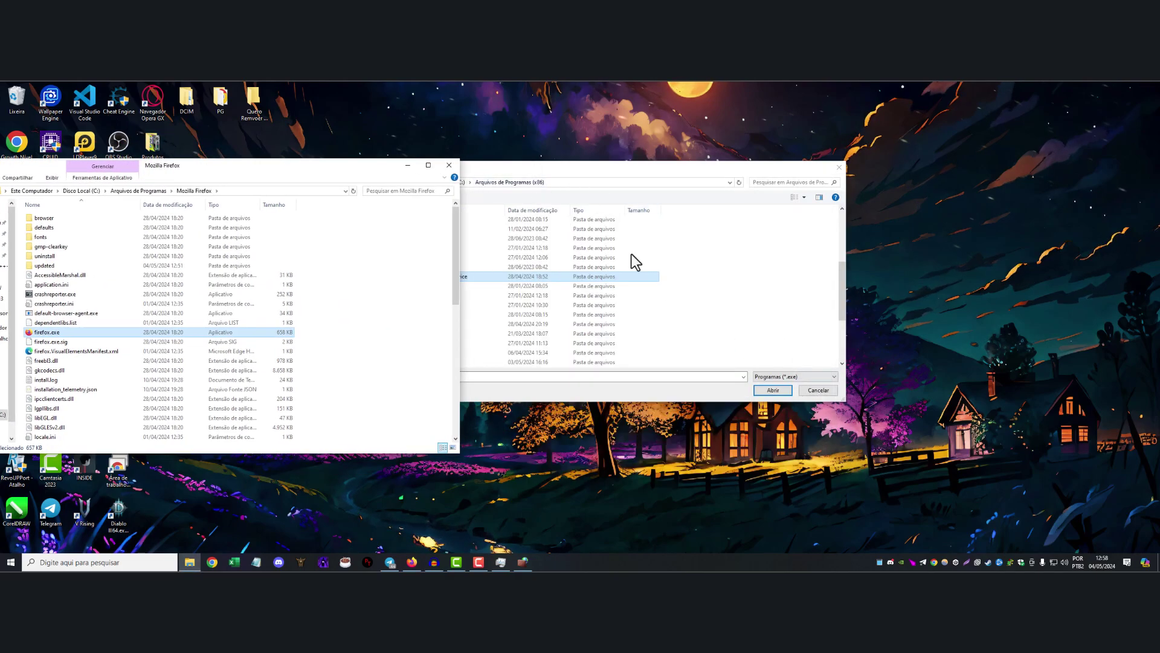
# Step: Choose firefox.exe from Arquivos de Programas\Mozilla Firefox on drive C as the inbound rule's program
pyautogui.moveTo(577, 168); pyautogui.dragTo(693, 182)
pyautogui.moveTo(196, 165); pyautogui.dragTo(226, 155)
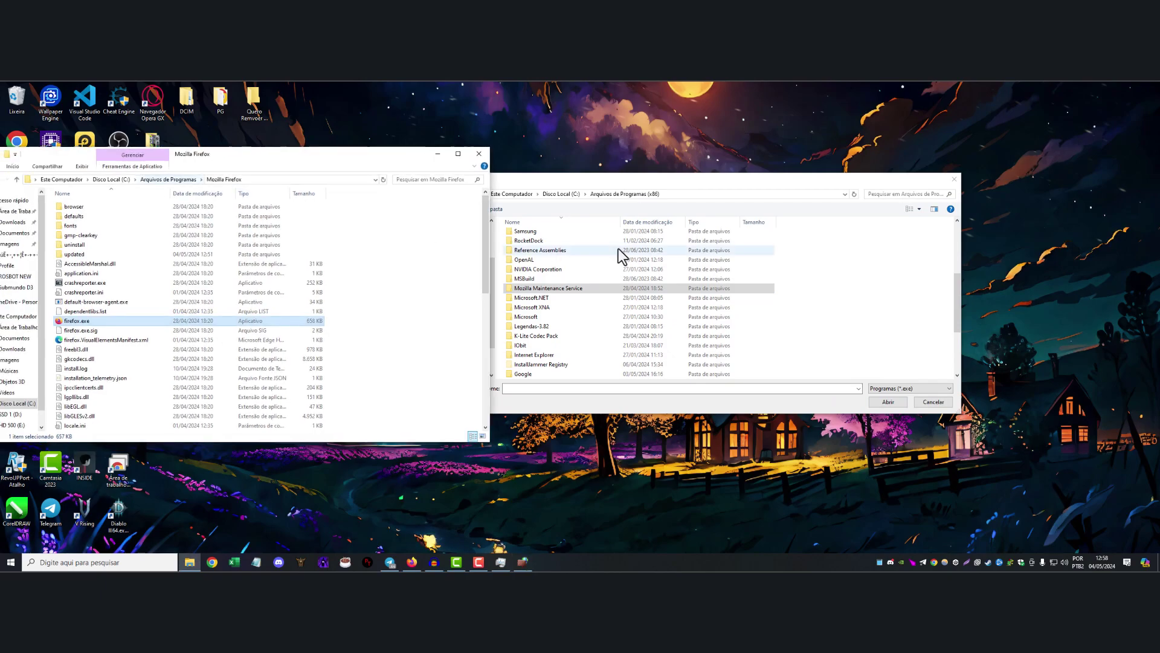
pyautogui.click(561, 193)
pyautogui.doubleClick(560, 273)
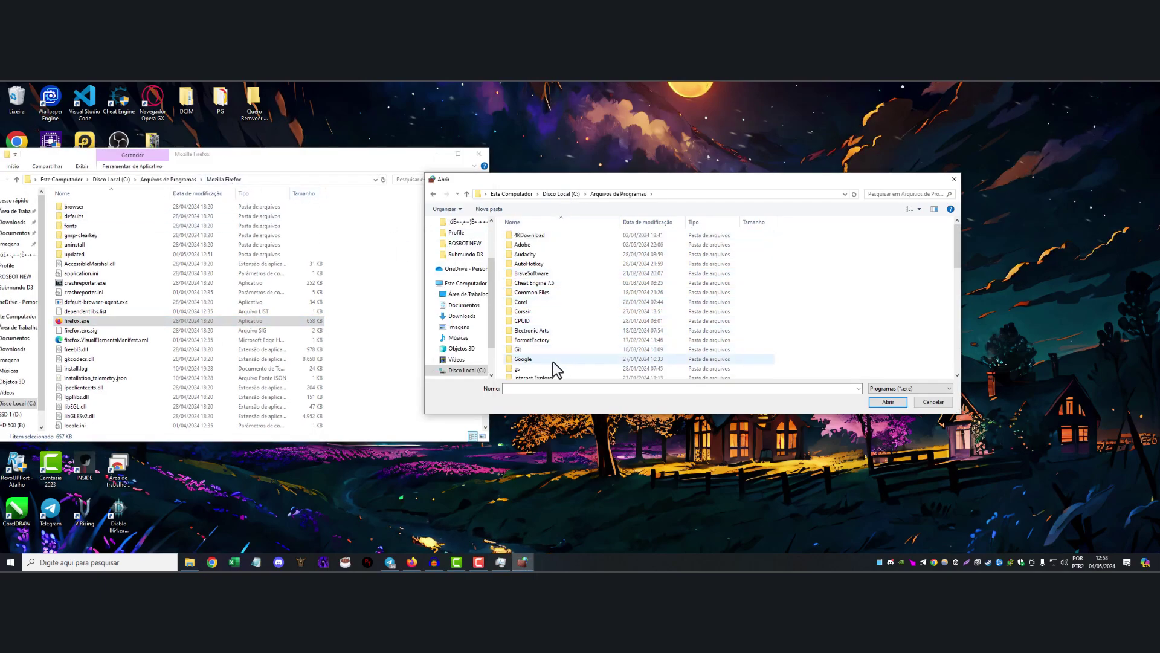
pyautogui.scroll(-4, 553, 361)
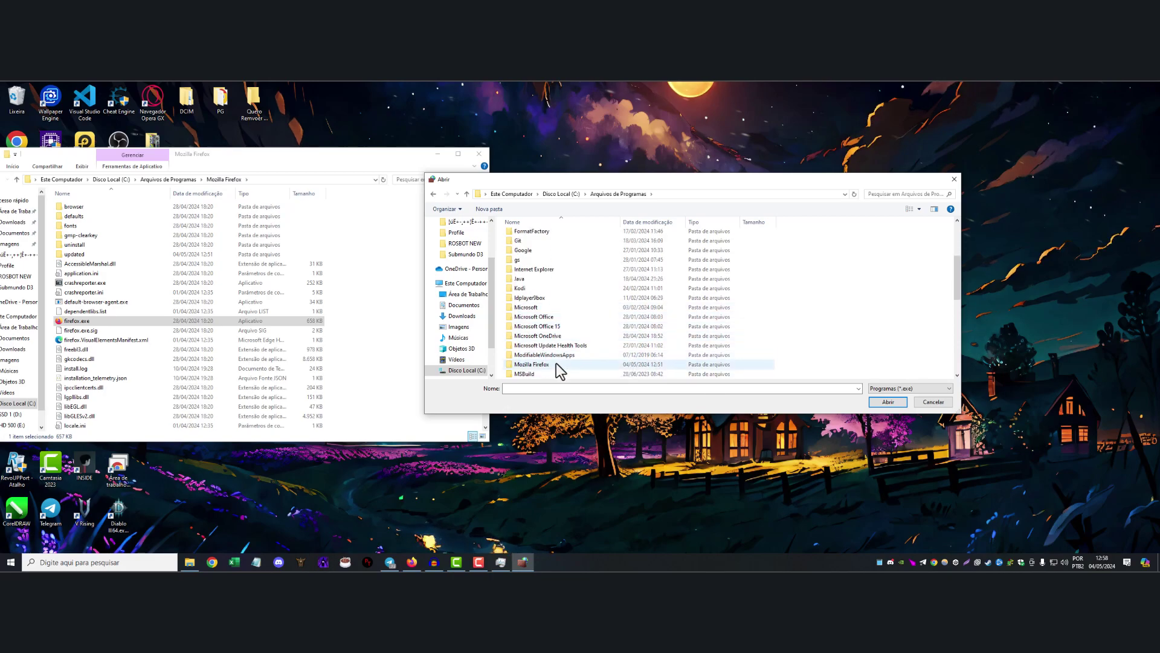
pyautogui.doubleClick(556, 364)
pyautogui.click(555, 310)
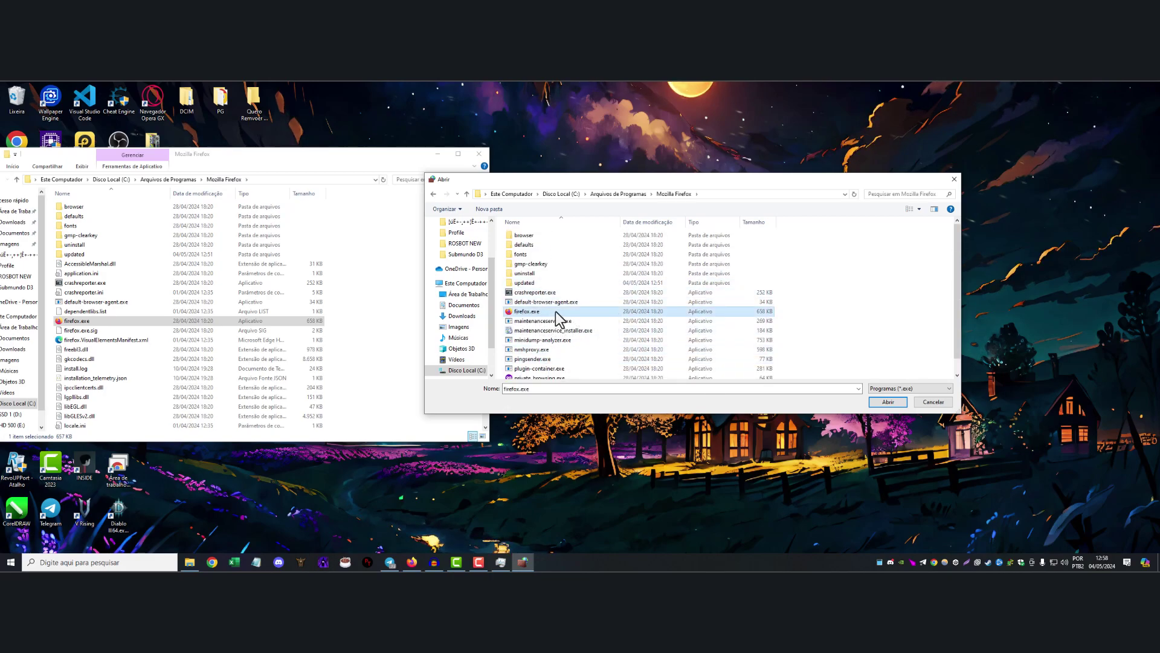
pyautogui.click(887, 402)
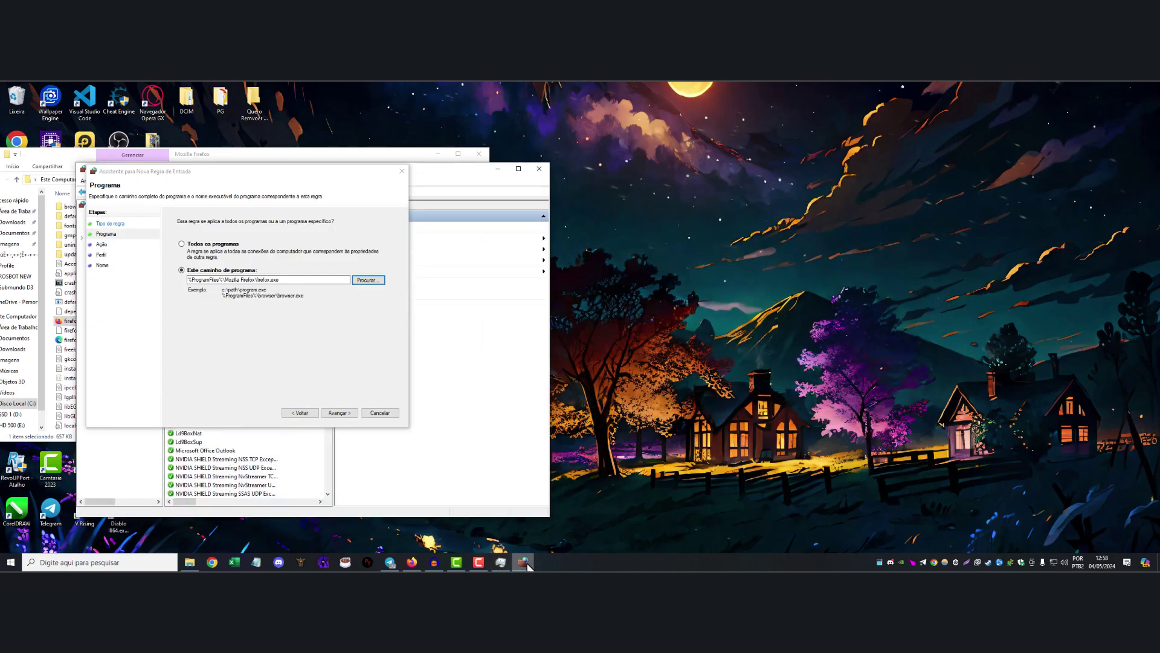
# Step: Advance the inbound rule to its naming stage, applying it to the Domínio, Particular and Público profiles
pyautogui.click(353, 414)
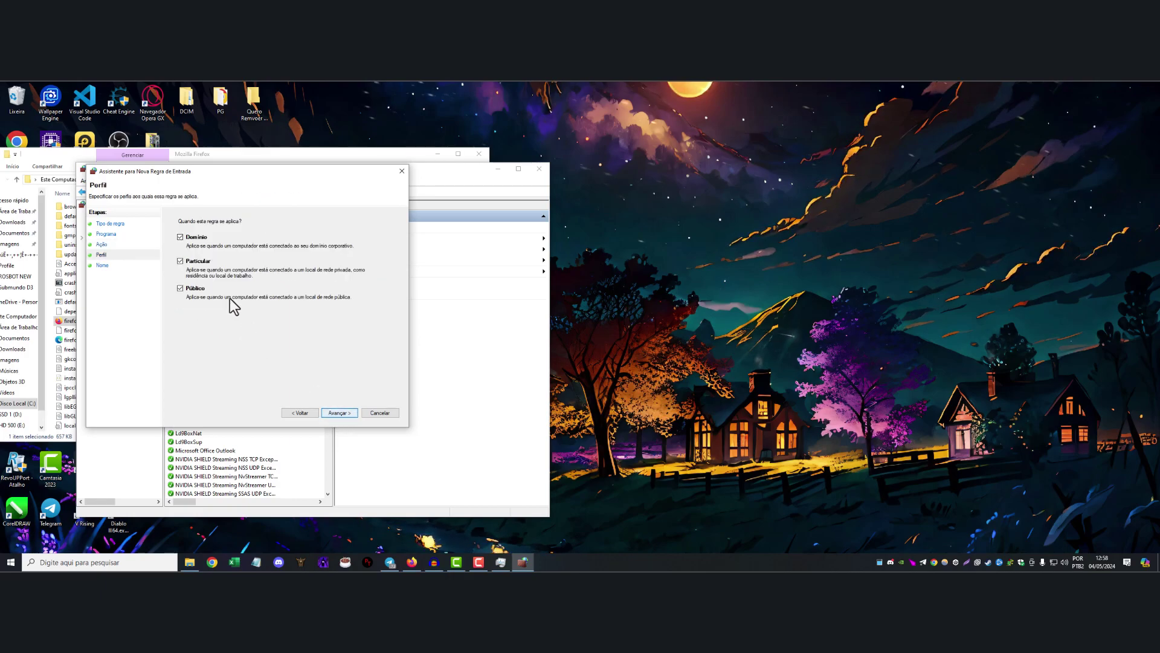
pyautogui.click(333, 410)
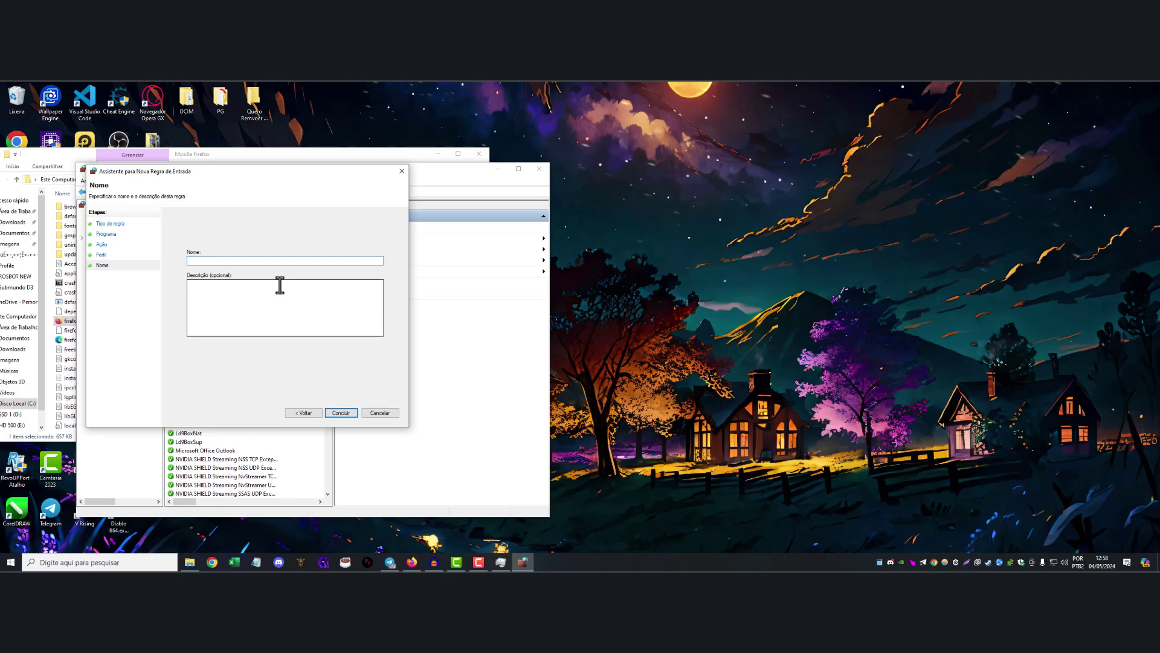
# Step: Name the inbound rule firefox and finish creating it
pyautogui.click(356, 412)
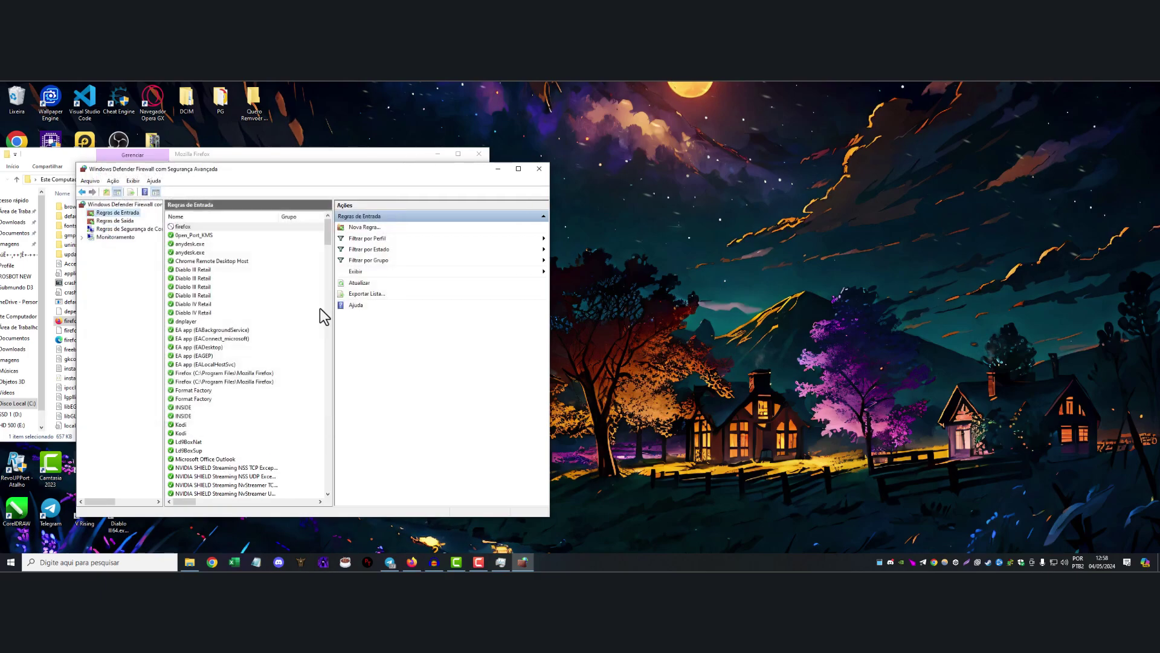
pyautogui.moveTo(310, 176); pyautogui.dragTo(622, 153)
# Step: Start a new outbound rule of type Programa and choose firefox.exe from the Mozilla Firefox folder as its program
pyautogui.click(431, 200)
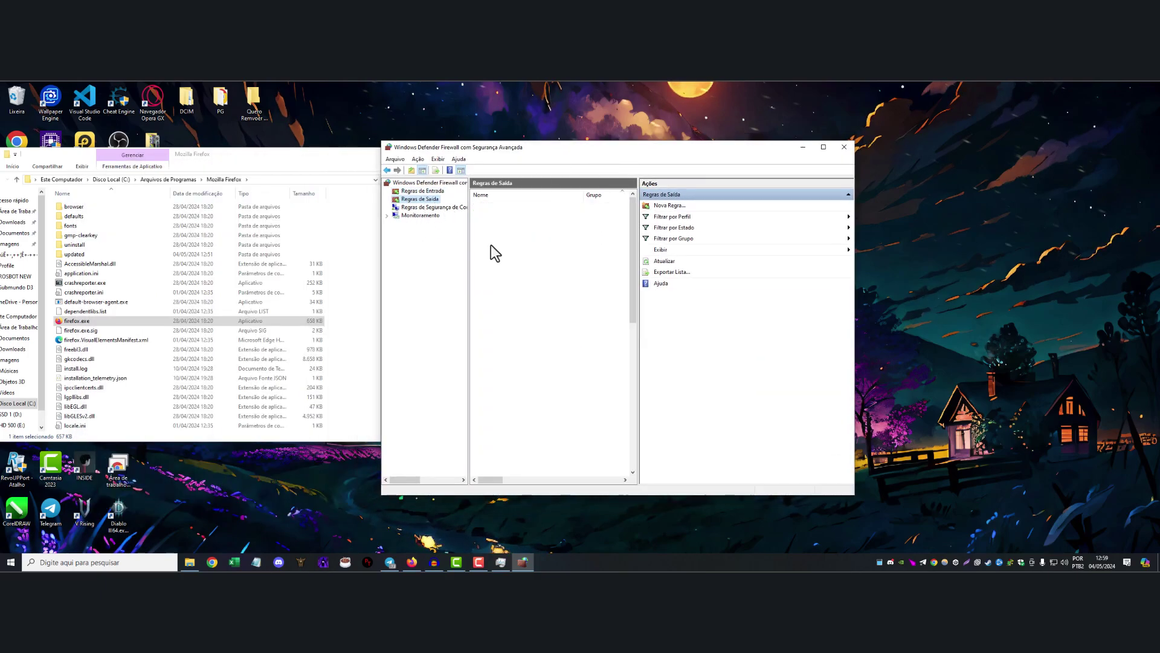
pyautogui.click(669, 205)
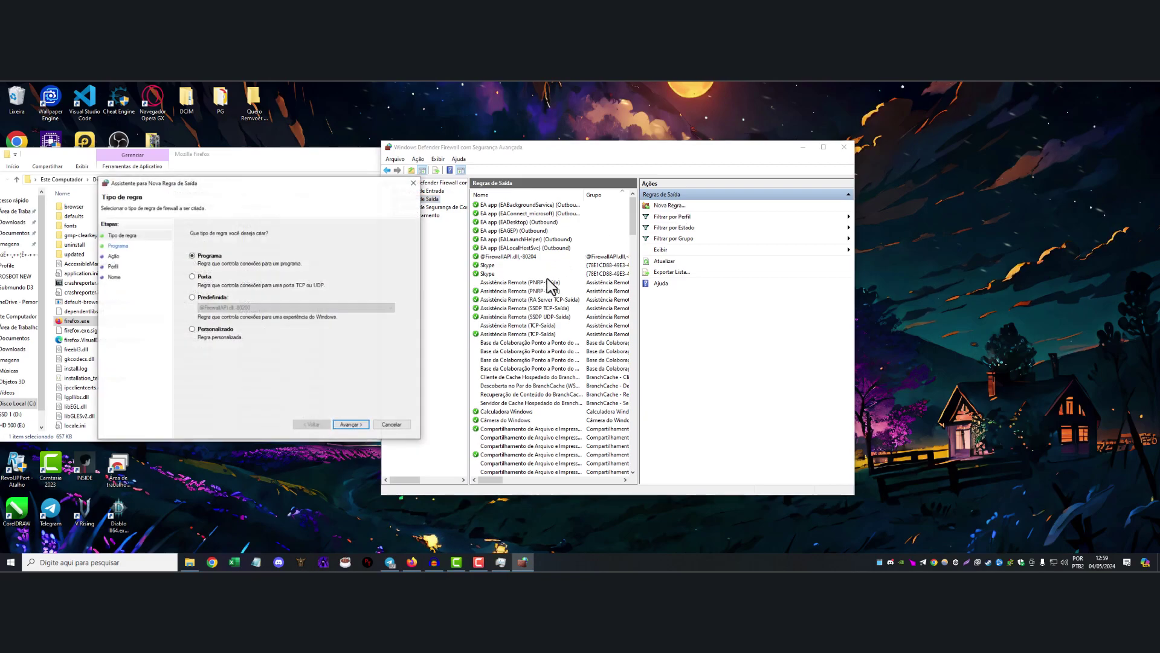
pyautogui.click(350, 423)
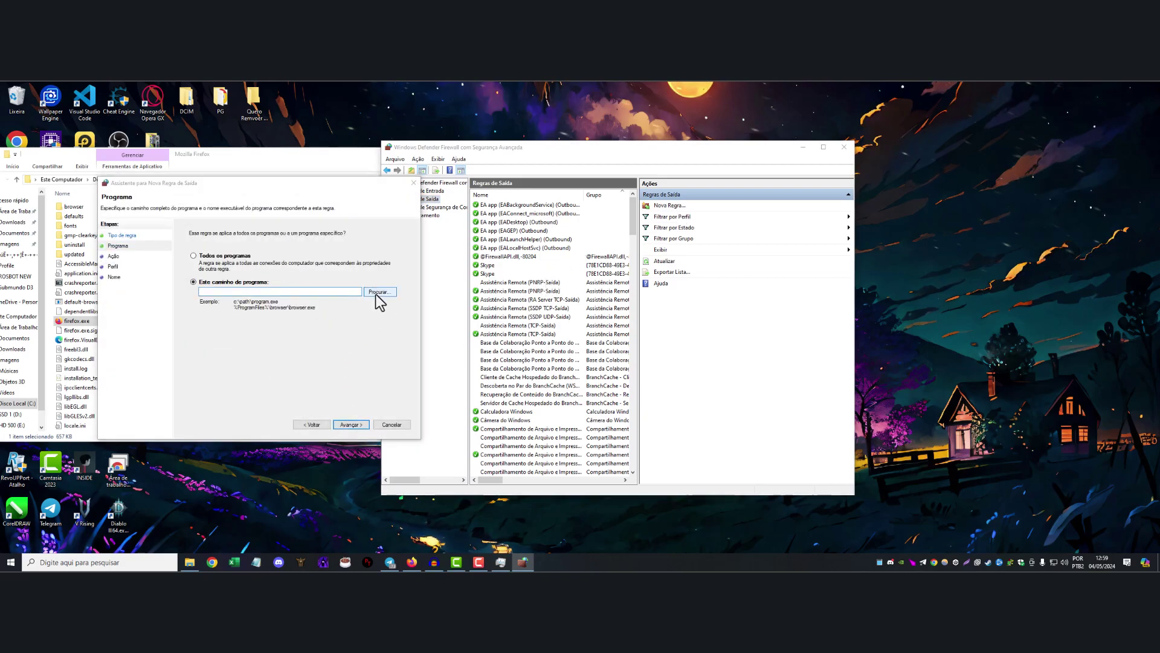
pyautogui.click(380, 291)
pyautogui.click(233, 330)
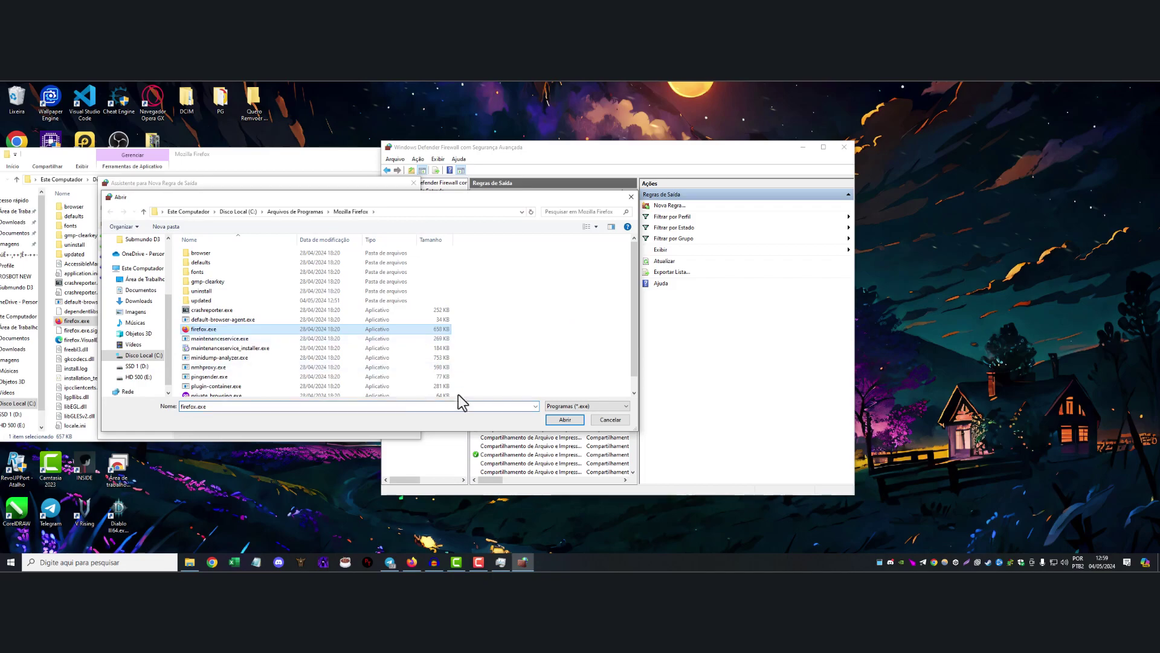
pyautogui.click(565, 420)
# Step: Finish the outbound rule with the preselected action and profiles, naming it firefox
pyautogui.moveTo(650, 180); pyautogui.dragTo(662, 178)
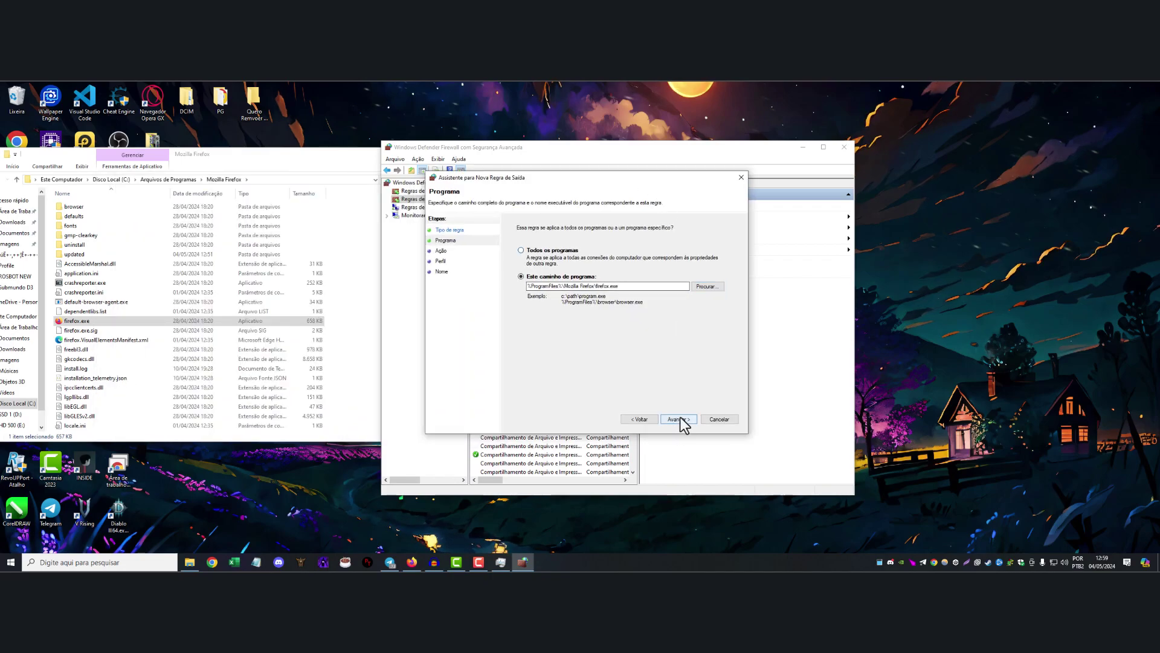
pyautogui.click(679, 418)
pyautogui.click(679, 419)
pyautogui.click(680, 419)
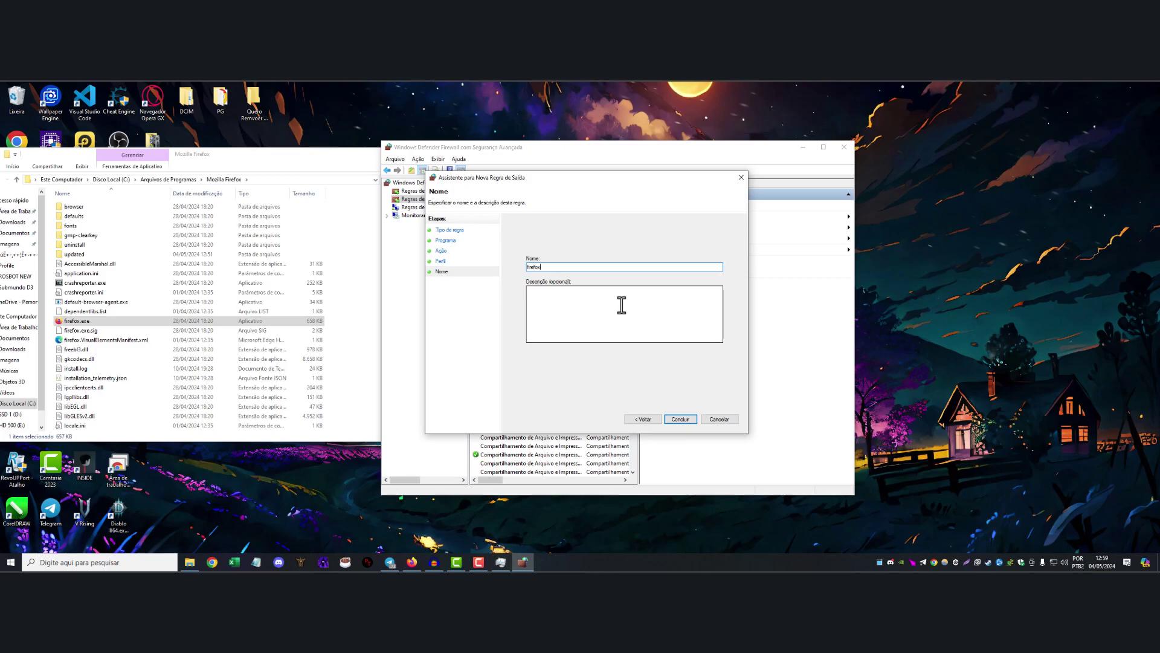
pyautogui.press('Return')
pyautogui.moveTo(550, 148); pyautogui.dragTo(674, 135)
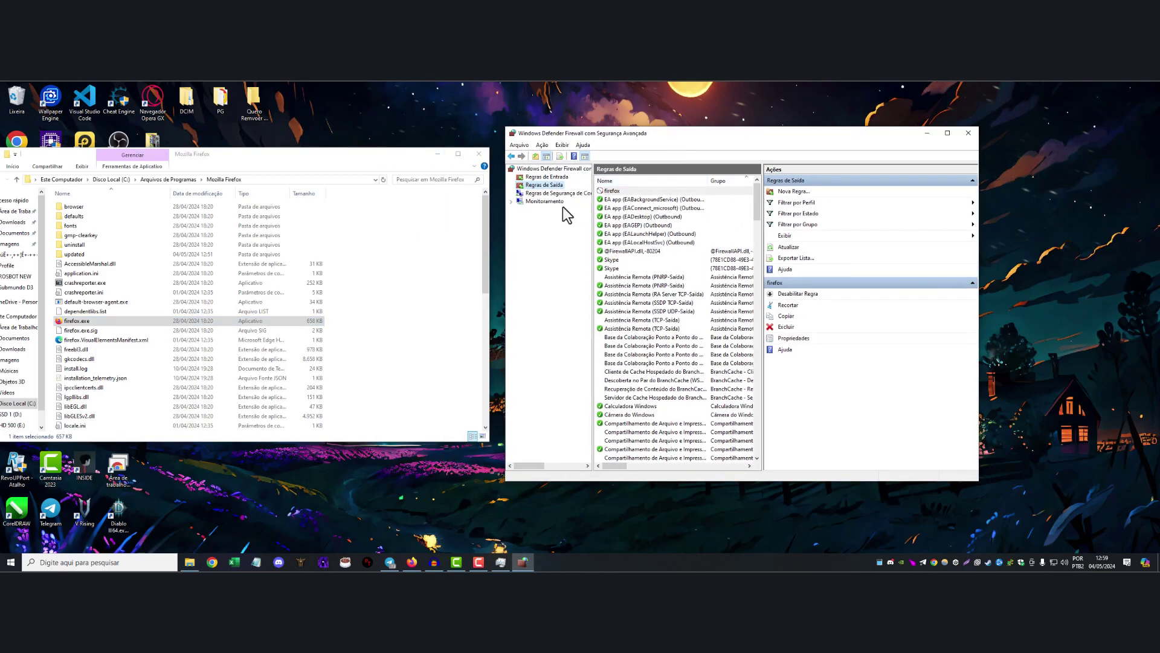
pyautogui.click(545, 185)
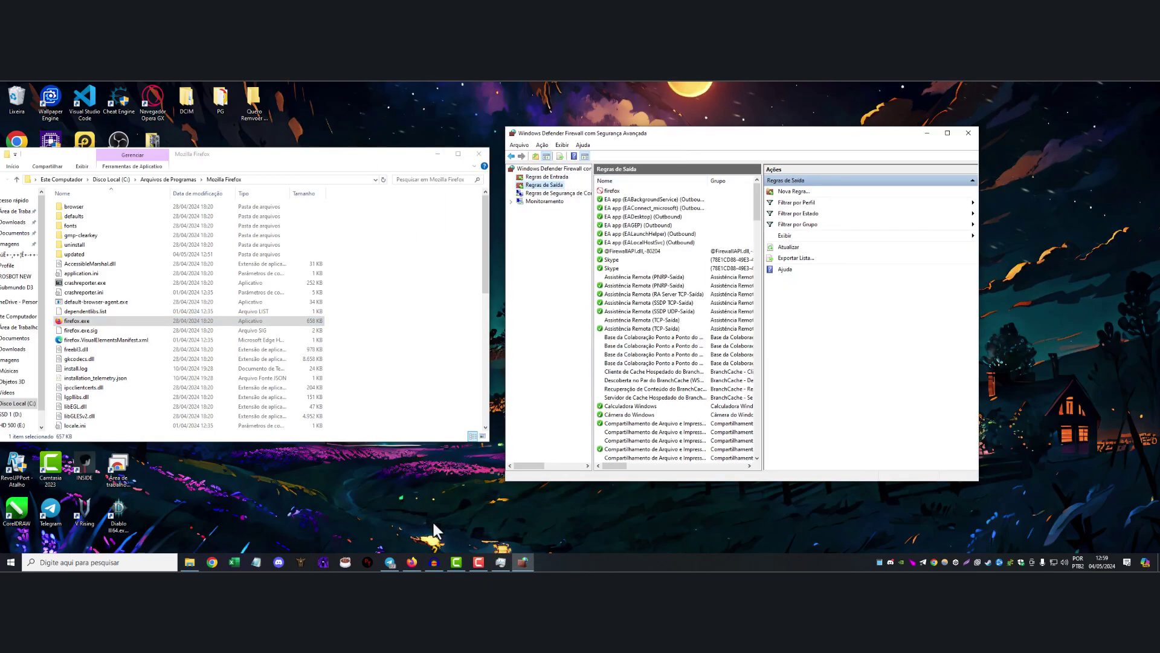
# Step: Switch to Firefox and test its connection by searching for teste in a new tab, retrying the page load once
pyautogui.click(411, 562)
pyautogui.click(264, 115)
pyautogui.write('teste')
pyautogui.press('Return')
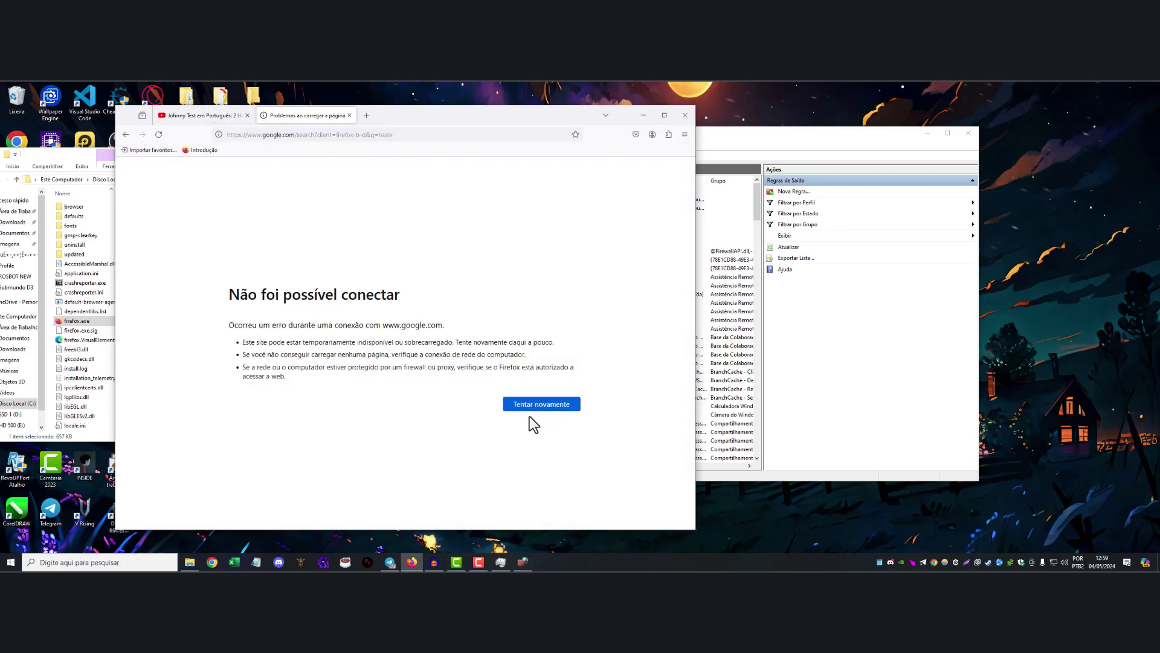
pyautogui.click(531, 403)
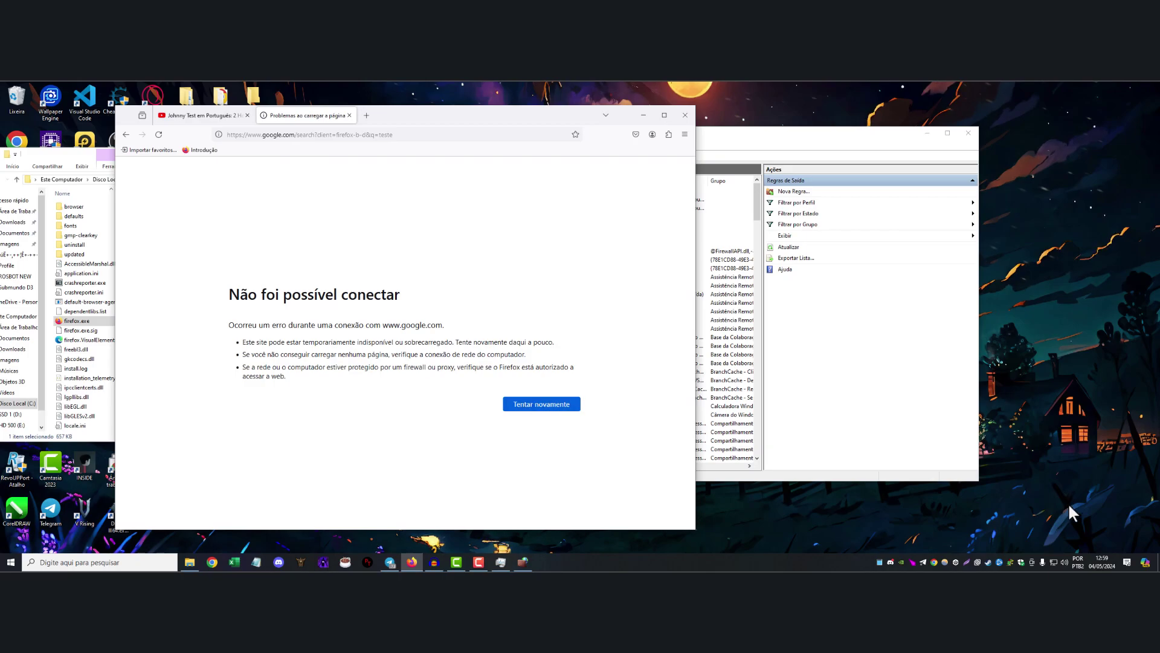
# Step: Switch to Google Chrome and search for normal to check whether another browser still has internet access
pyautogui.click(212, 562)
pyautogui.write('normal')
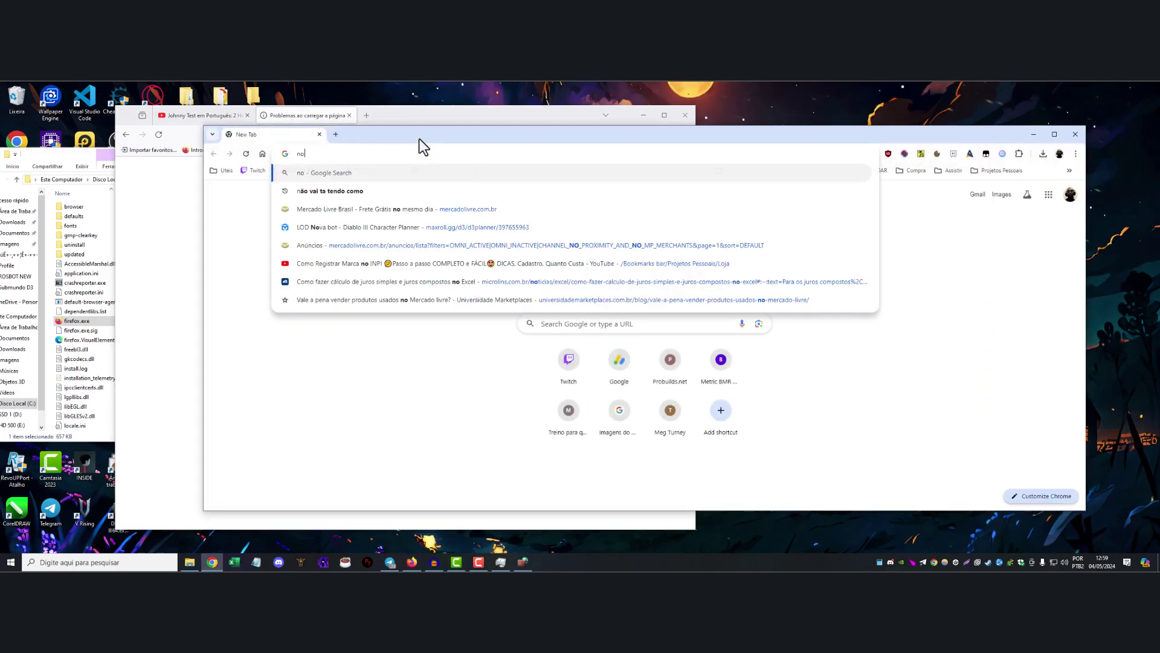
pyautogui.press('Return')
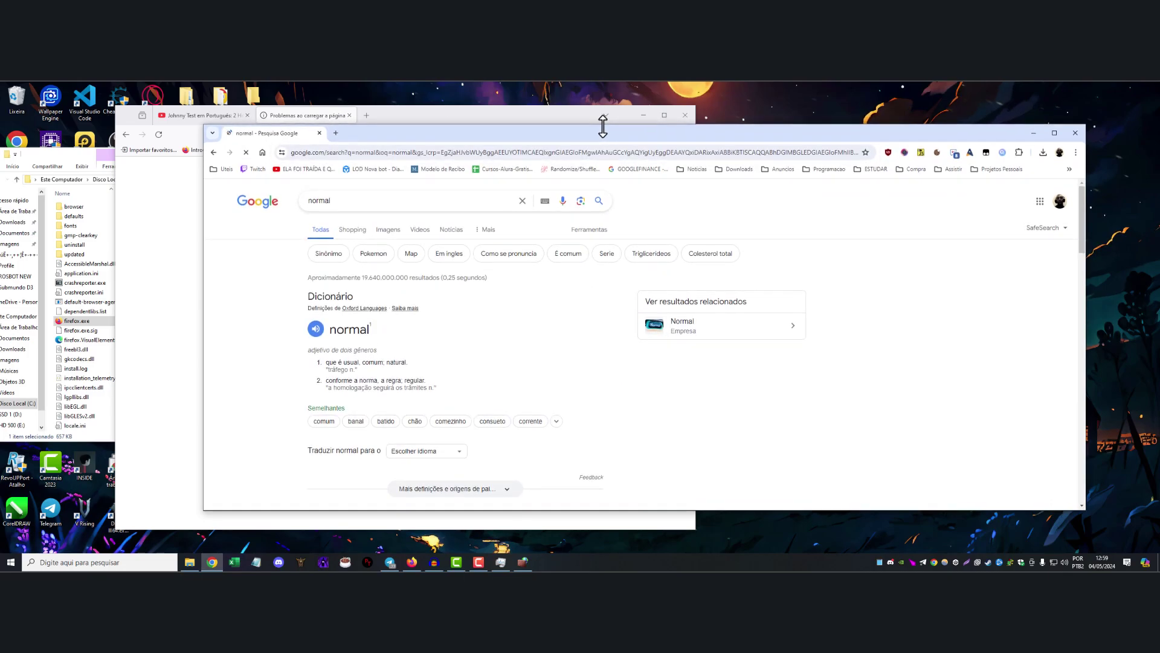
pyautogui.moveTo(425, 130); pyautogui.dragTo(574, 171)
# Step: Close the teste search tab in Firefox and minimize both the Chrome and Firefox windows
pyautogui.click(256, 162)
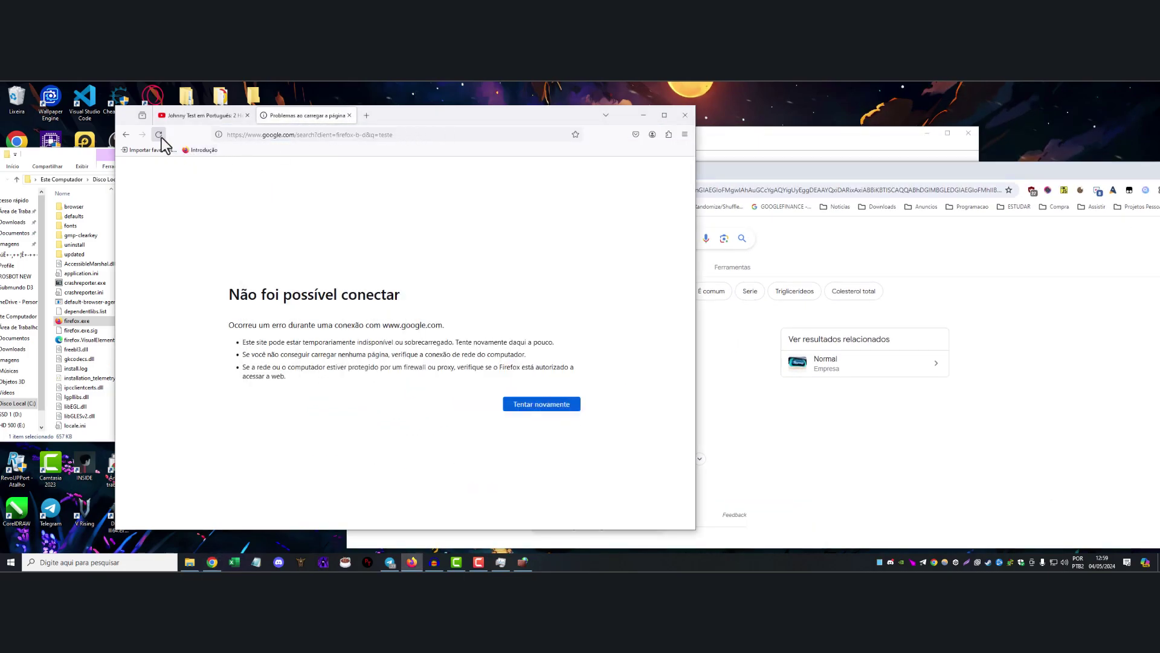
pyautogui.click(350, 115)
pyautogui.moveTo(821, 175); pyautogui.dragTo(807, 162)
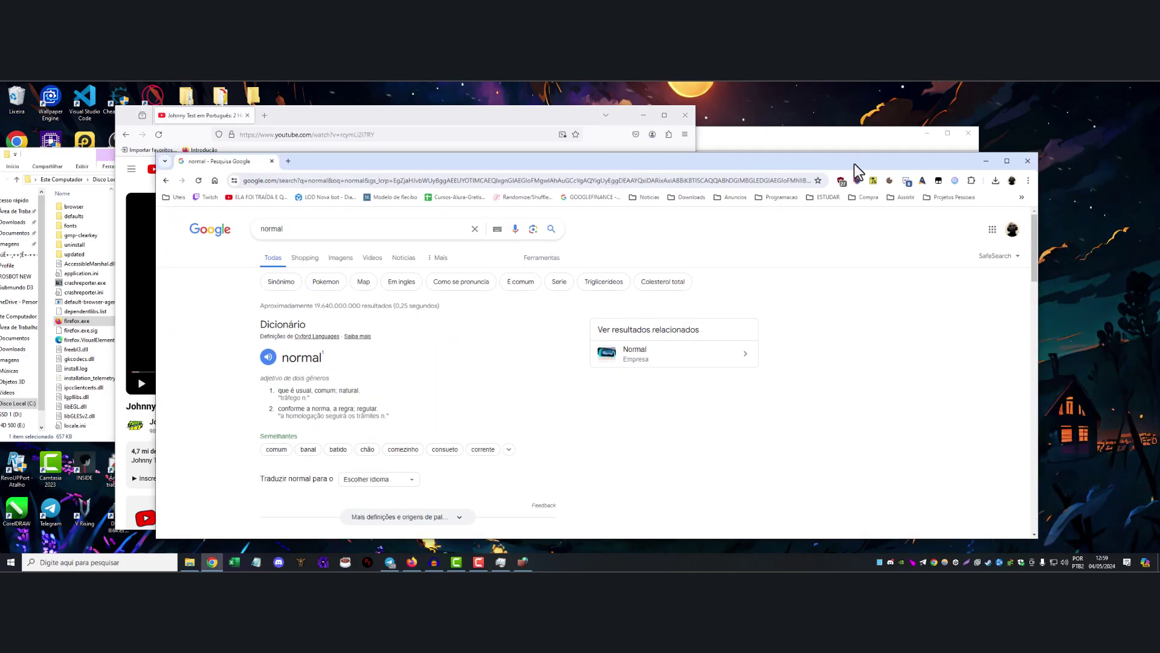
pyautogui.click(981, 168)
pyautogui.click(644, 115)
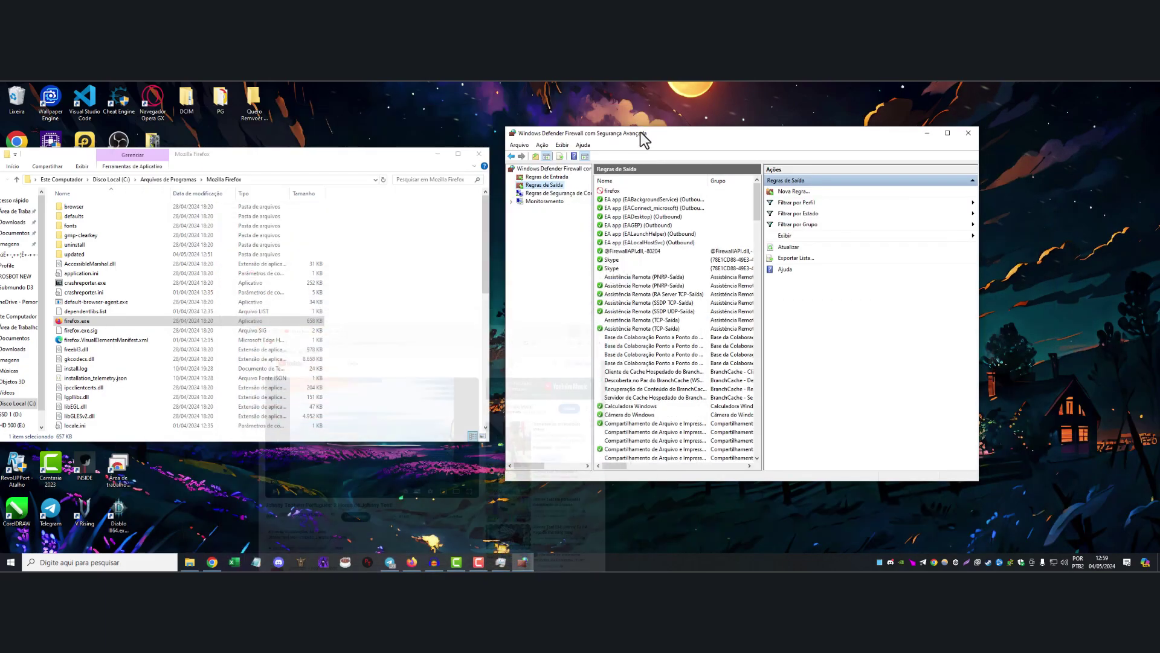
# Step: Delete the firefox rule from the outbound rules in Windows Defender Firewall
pyautogui.moveTo(639, 135); pyautogui.dragTo(614, 123)
pyautogui.click(589, 179)
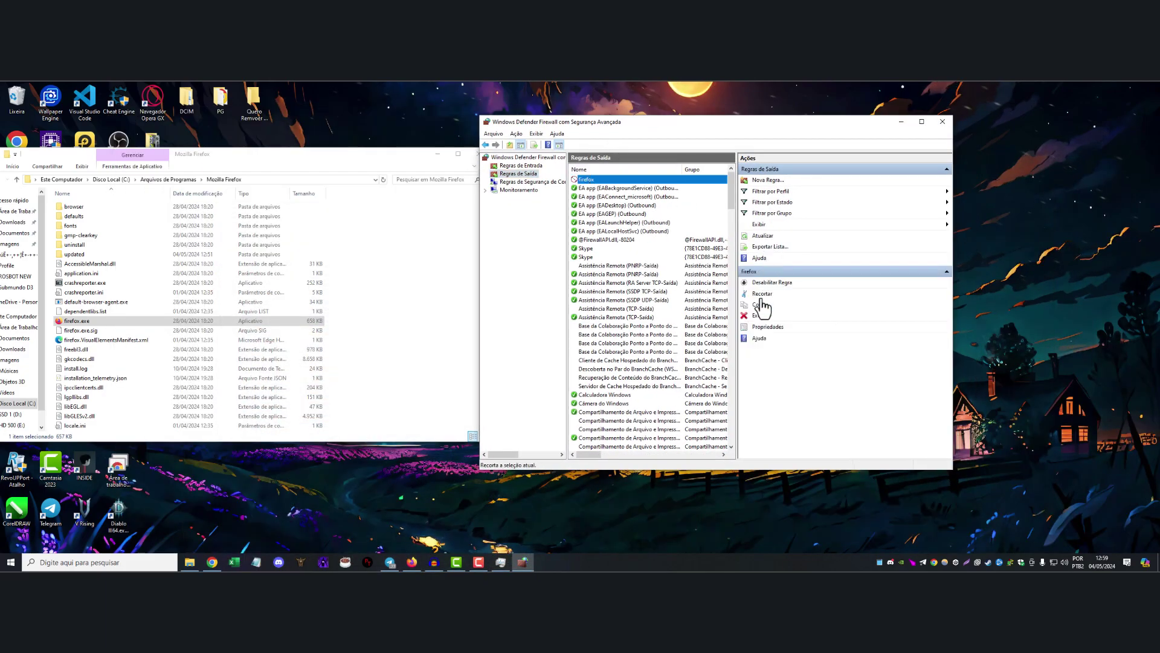
pyautogui.click(761, 315)
pyautogui.click(598, 344)
# Step: Delete the custom firefox rule from the inbound rules, confirming its removal
pyautogui.click(540, 166)
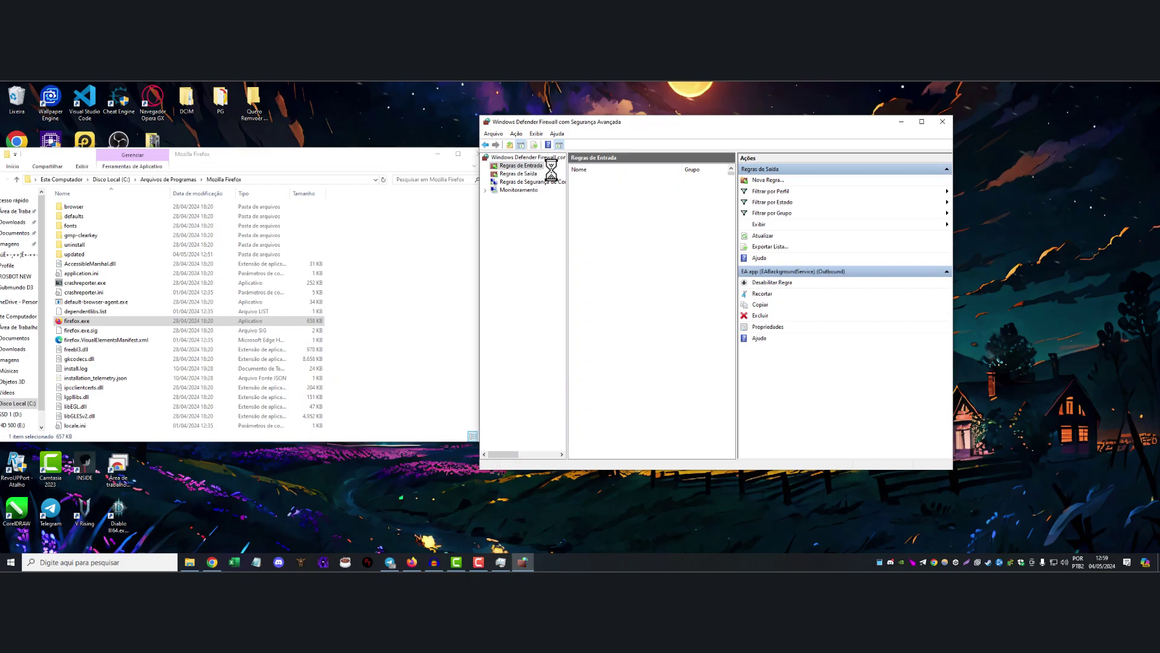
pyautogui.press('f')
pyautogui.click(777, 317)
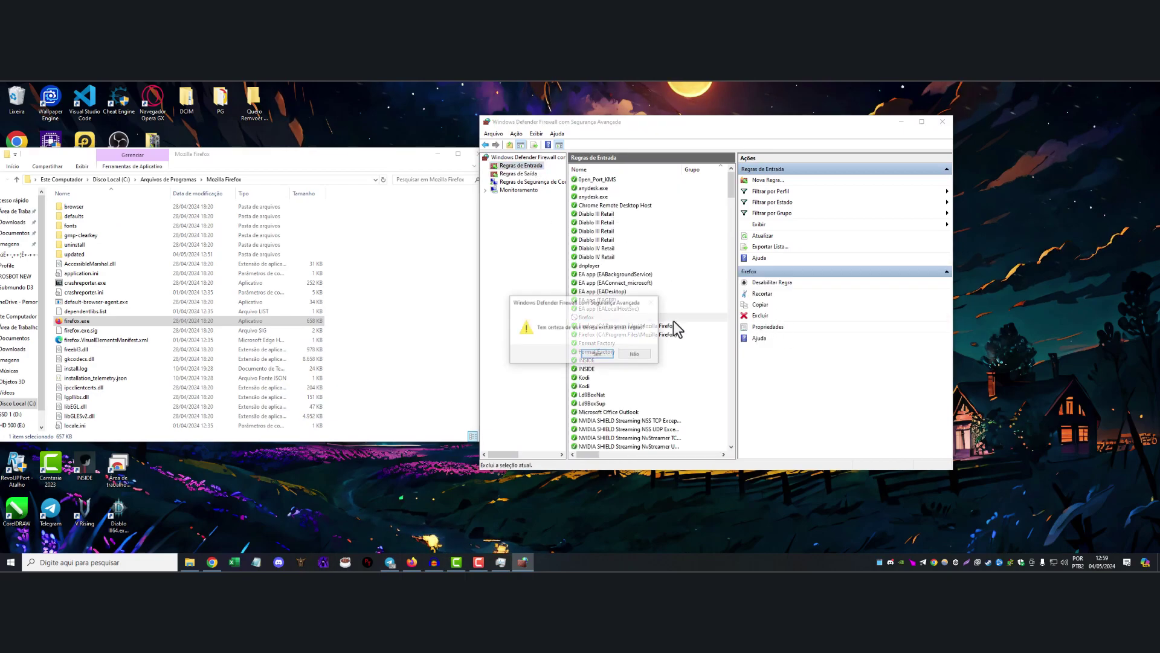
pyautogui.click(604, 358)
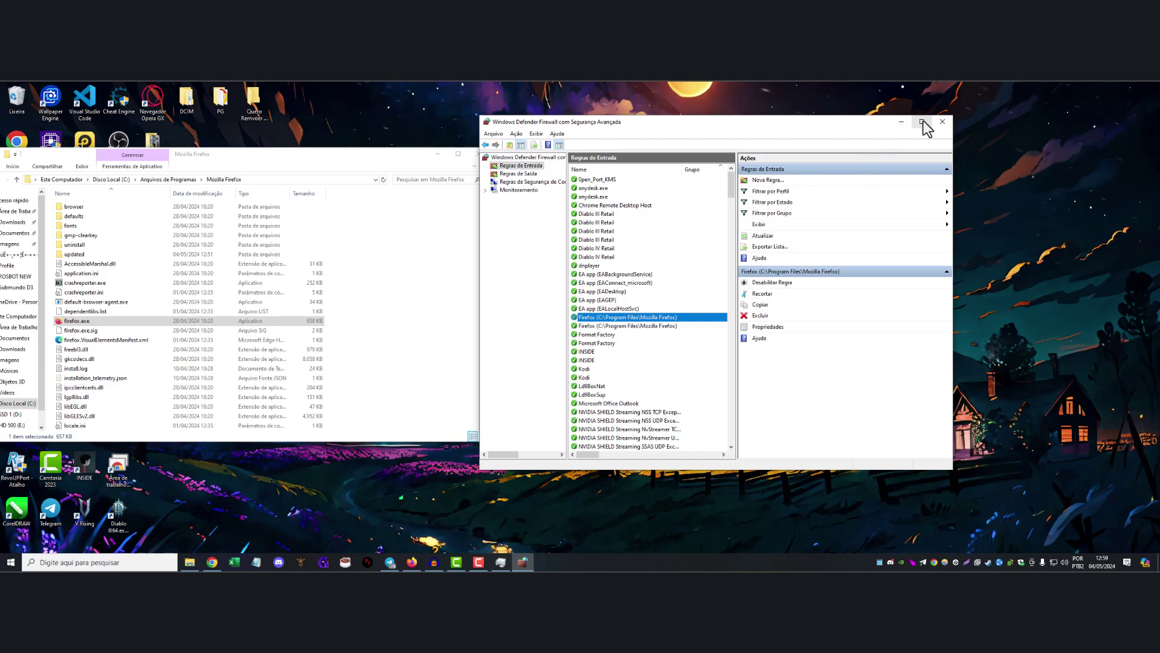
# Step: Minimize the firewall window and install OneClickFirewall from OneClickFirewall-1.0.0.2.exe in the desktop archive
pyautogui.click(901, 121)
pyautogui.moveTo(371, 156); pyautogui.dragTo(791, 159)
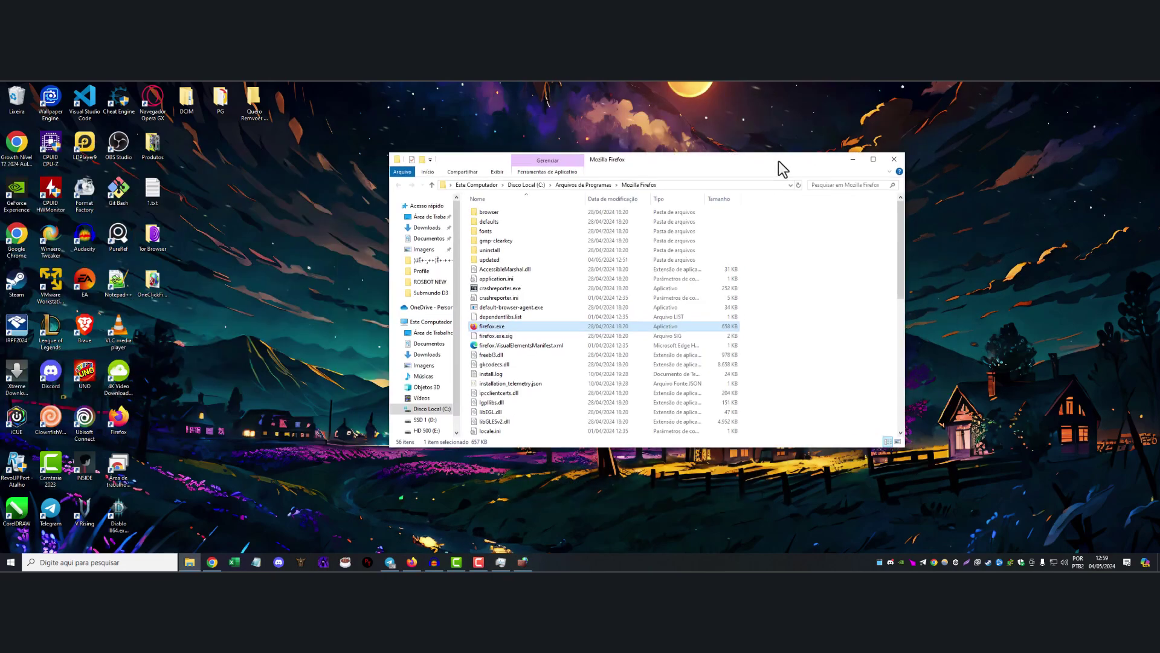
pyautogui.doubleClick(154, 283)
pyautogui.doubleClick(528, 222)
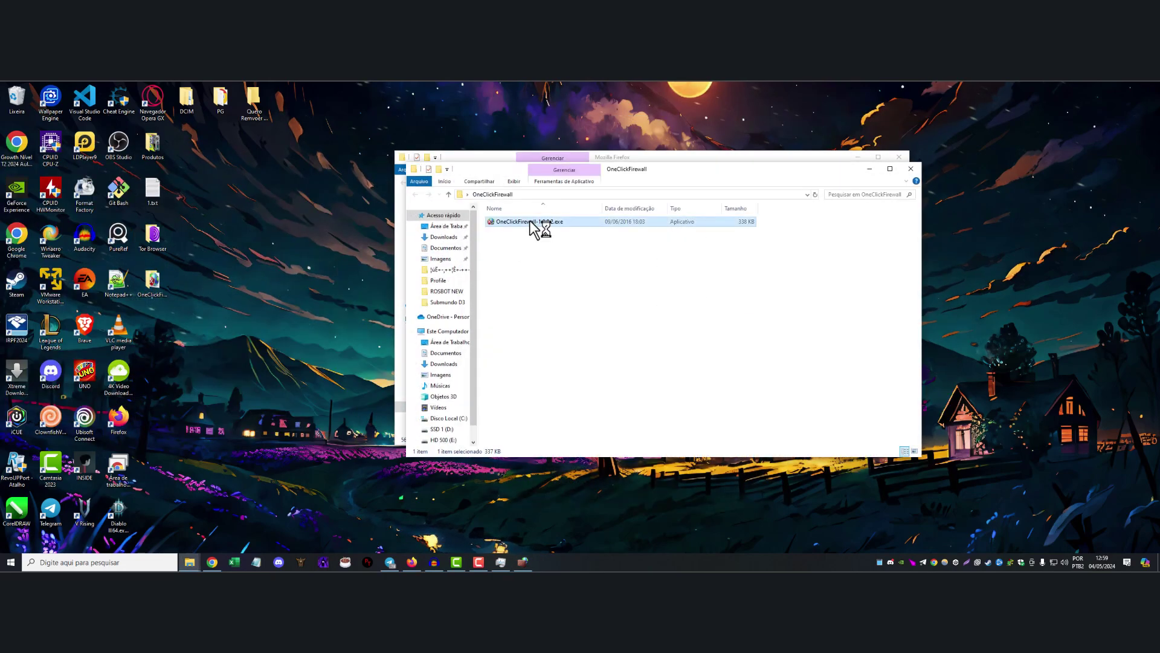
pyautogui.click(628, 394)
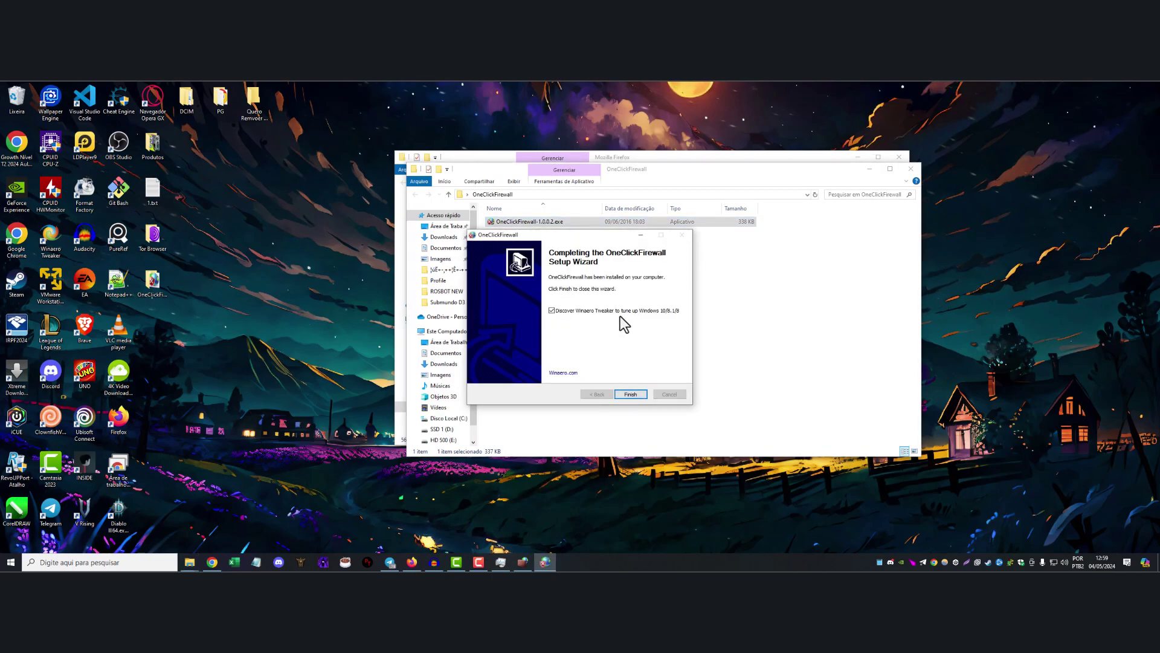
pyautogui.click(630, 394)
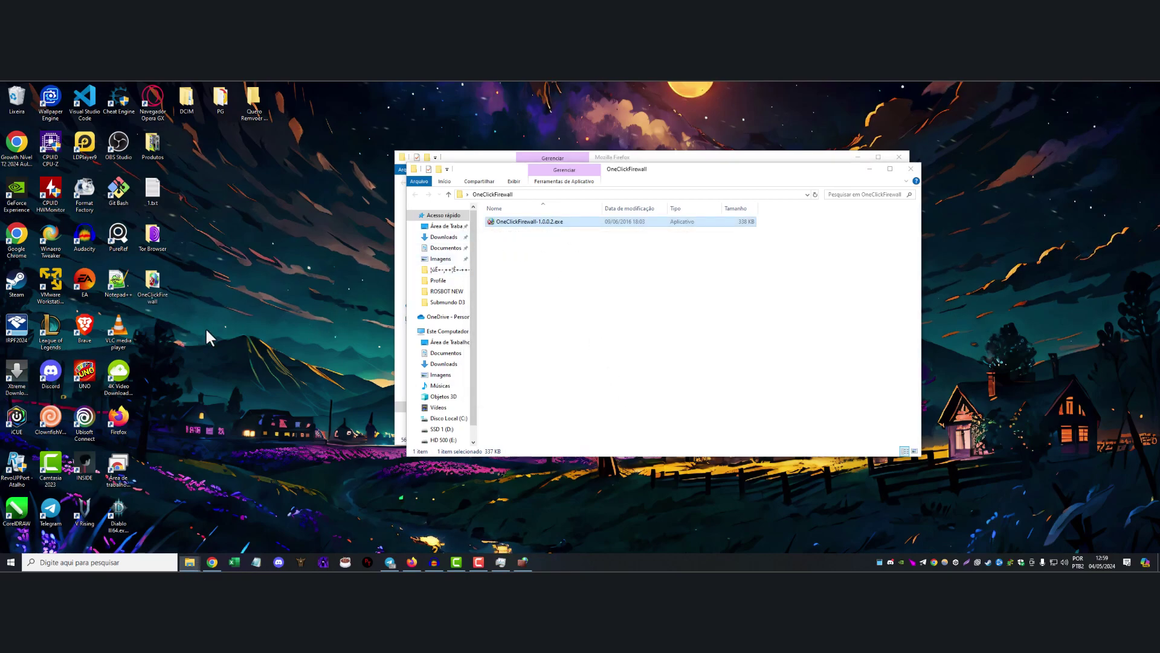
# Step: Check the Block Internet Access and Restore Internet Access options offered for the desktop Firefox shortcut
pyautogui.rightClick(118, 416)
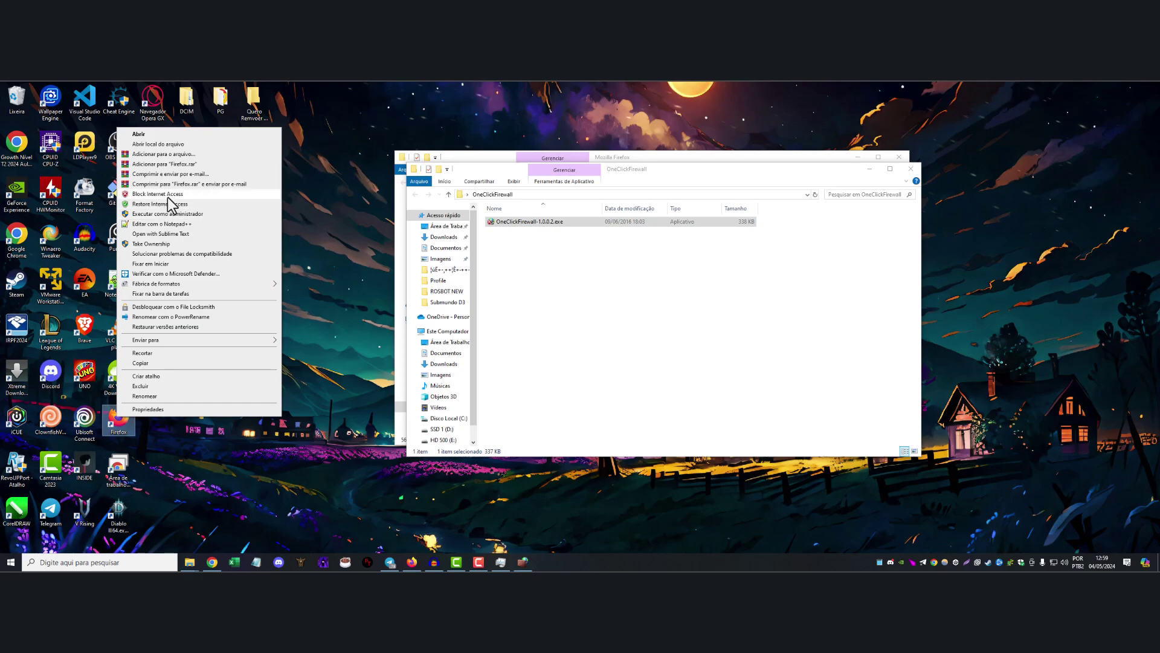
pyautogui.click(123, 431)
pyautogui.rightClick(121, 423)
# Step: Search for teste in a new Firefox tab to check the connection, then go to the Google home page
pyautogui.click(411, 562)
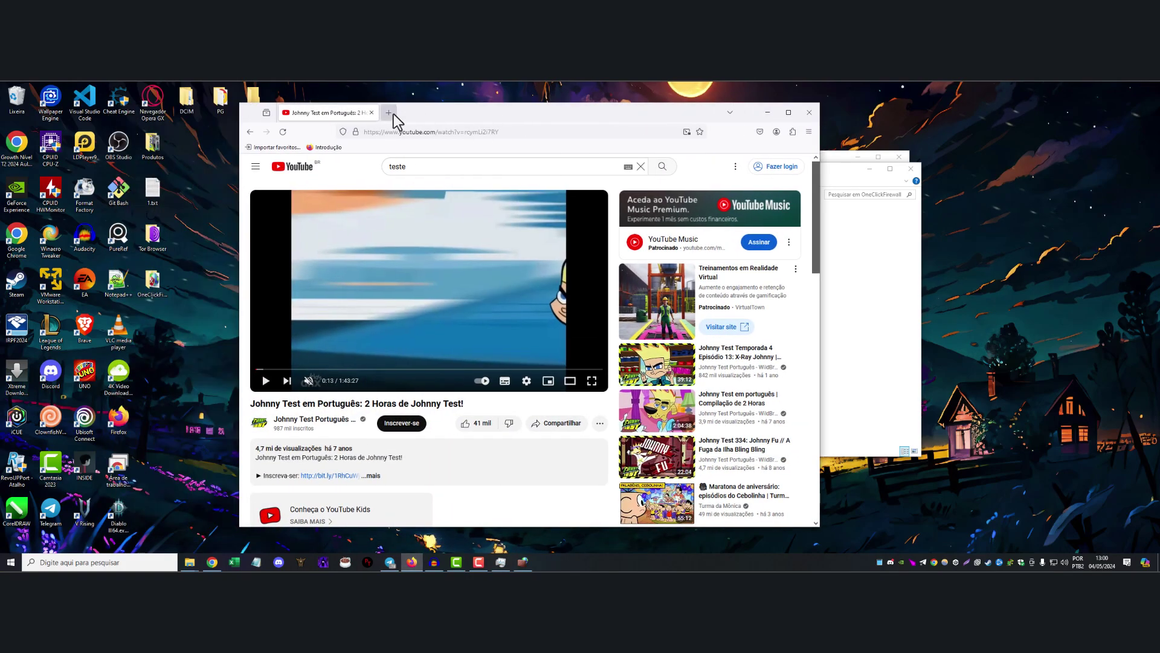
pyautogui.click(392, 114)
pyautogui.write('teste')
pyautogui.press('Return')
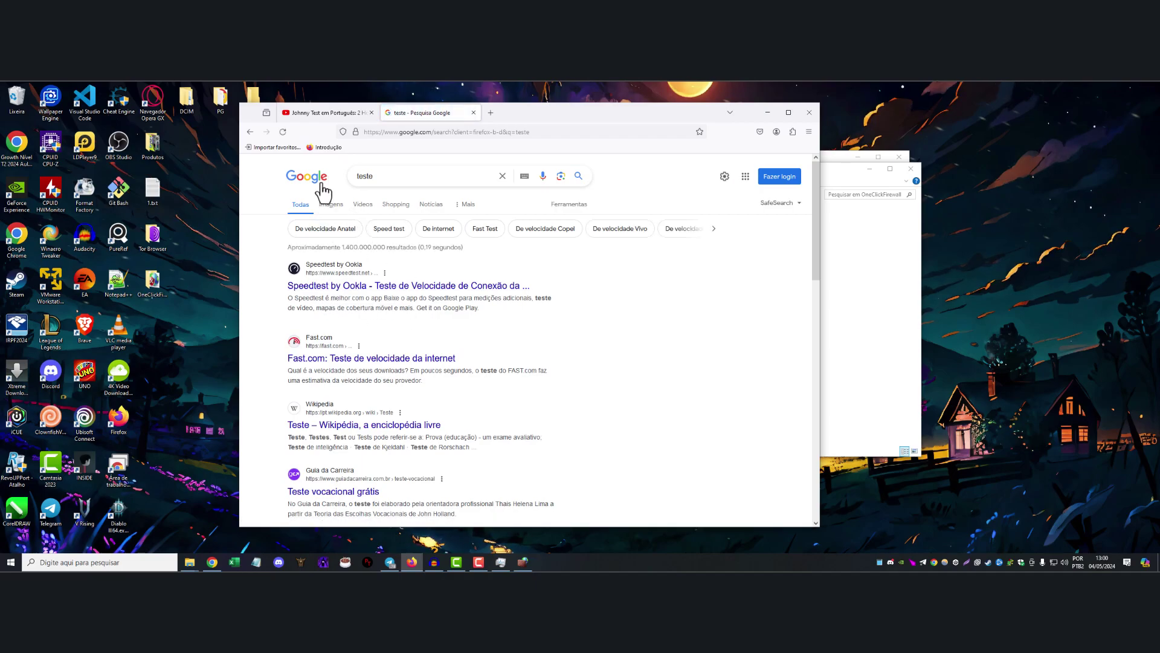
pyautogui.click(323, 187)
# Step: Block internet access for the desktop Firefox shortcut and test the block by searching for teste in Firefox
pyautogui.rightClick(128, 423)
pyautogui.click(158, 193)
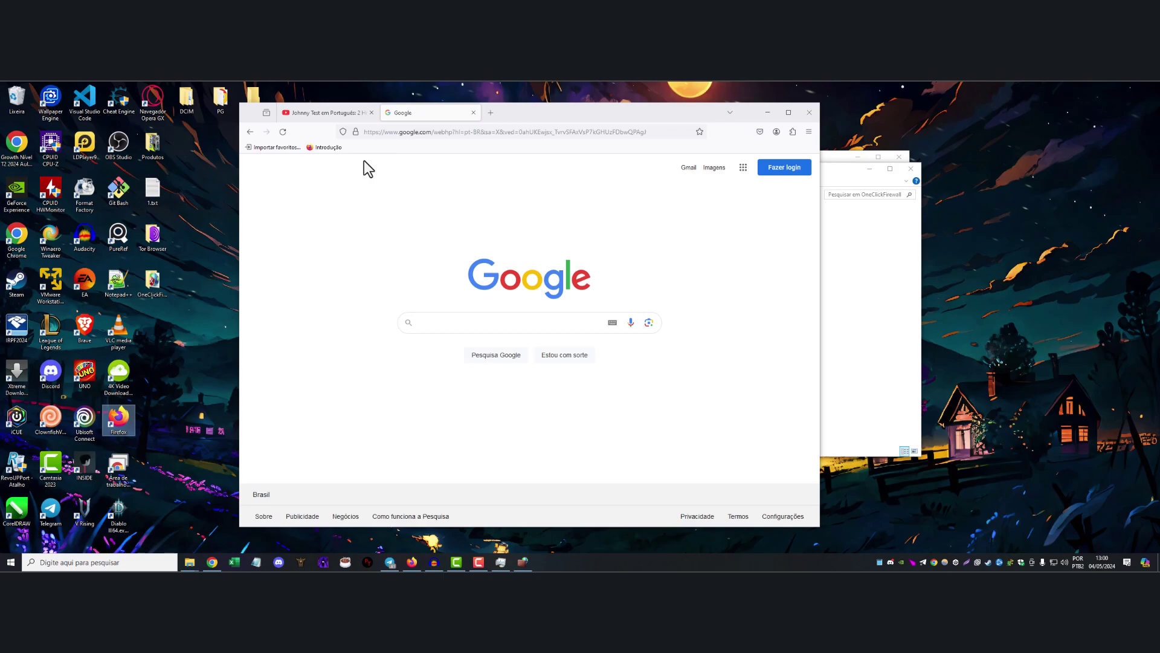
pyautogui.click(393, 131)
pyautogui.write('teste')
pyautogui.press('Return')
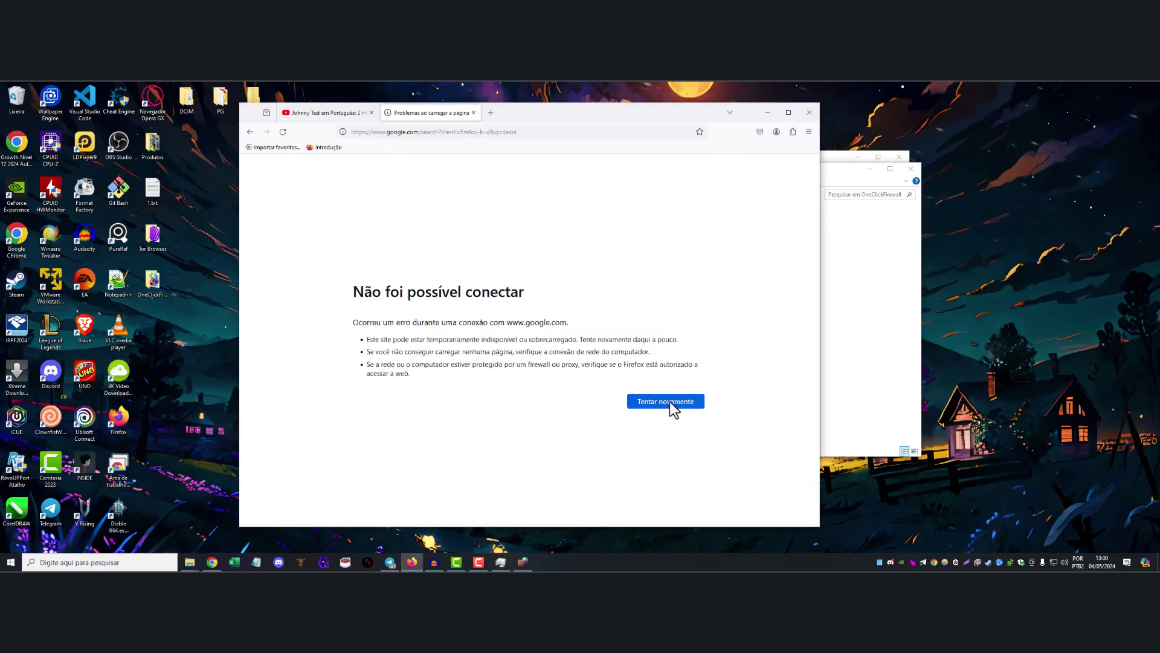
pyautogui.click(670, 403)
pyautogui.moveTo(567, 114)
pyautogui.mouseDown()
pyautogui.moveTo(412, 112)
pyautogui.moveTo(557, 111)
pyautogui.mouseUp()
pyautogui.click(766, 269)
pyautogui.click(489, 221)
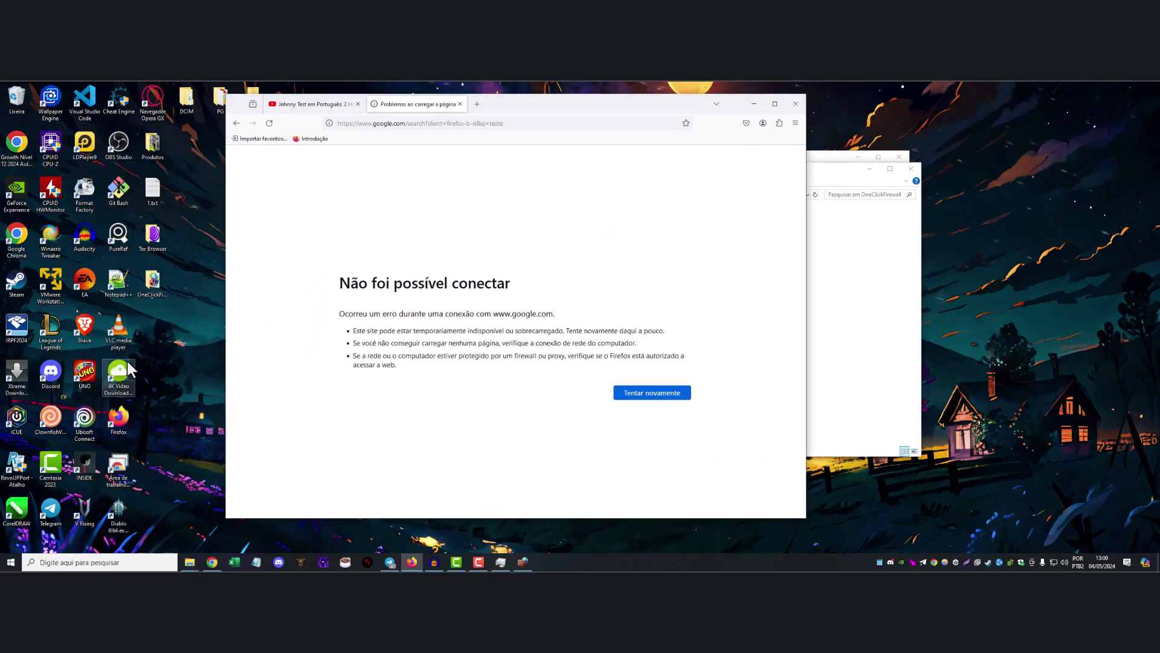
# Step: Check the Block Internet Access option for the VLC shortcut and for minidump-analyzer.exe and firefox.exe in the Mozilla Firefox folder, sorted by size
pyautogui.rightClick(122, 329)
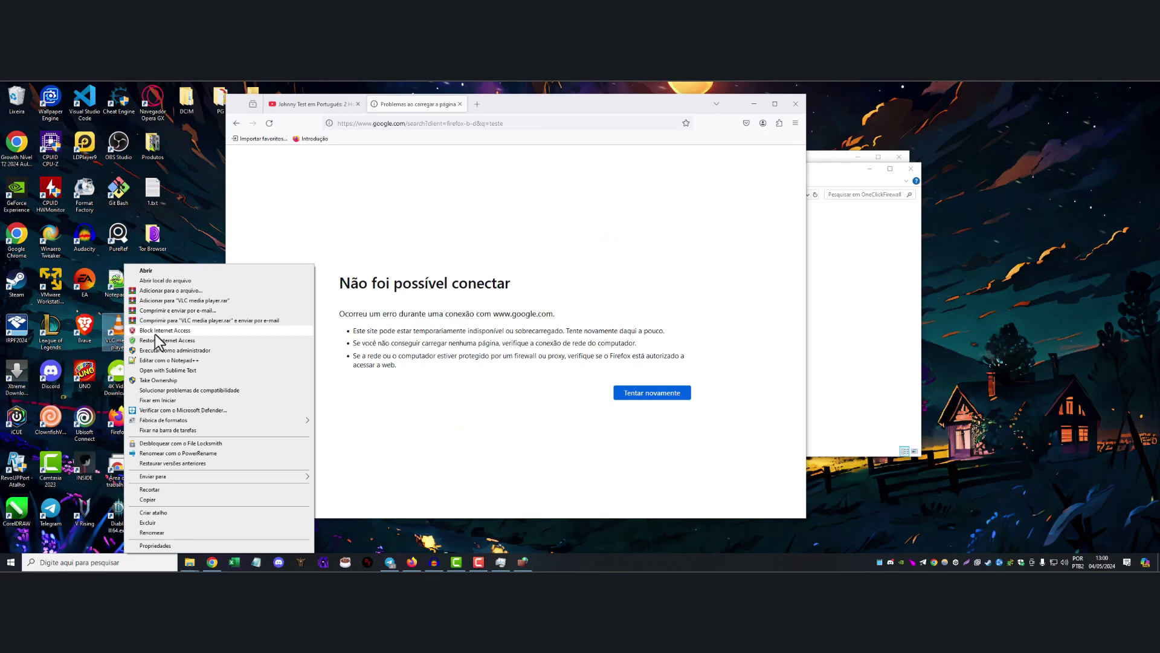
pyautogui.click(189, 562)
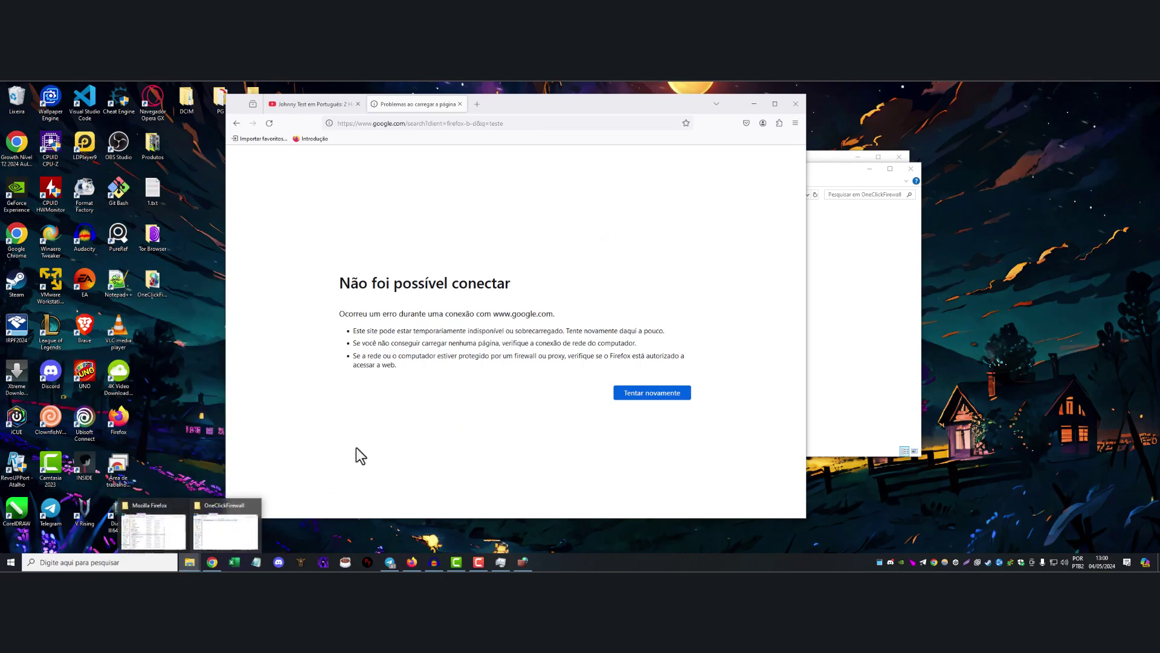
pyautogui.click(159, 531)
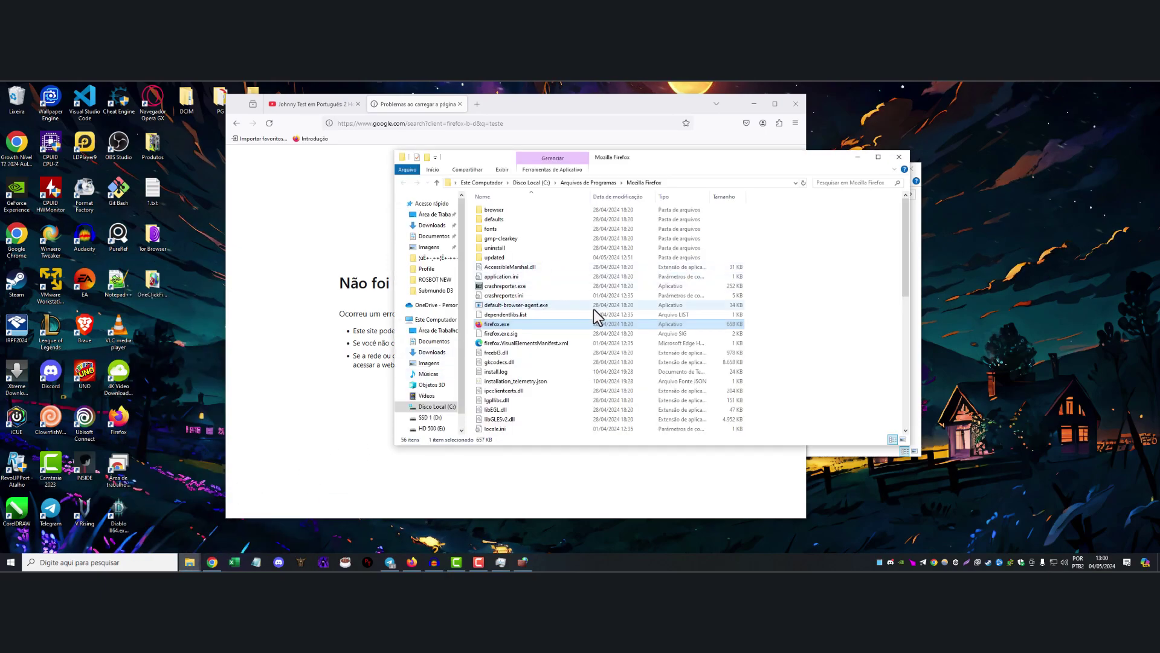
pyautogui.click(719, 197)
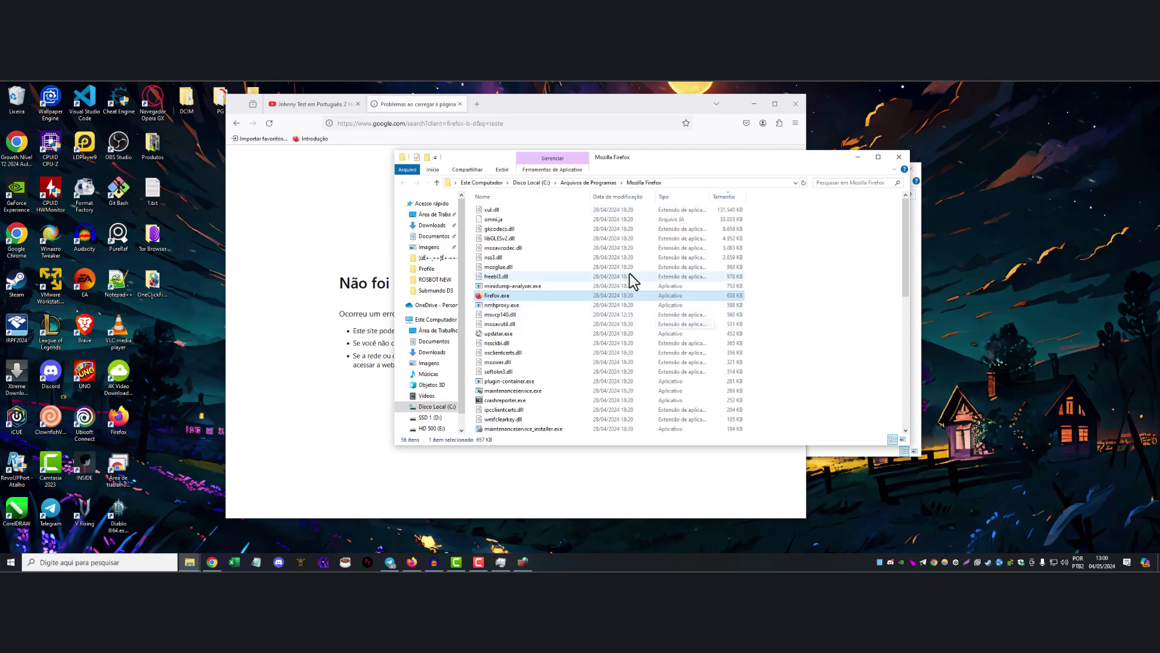
pyautogui.rightClick(528, 286)
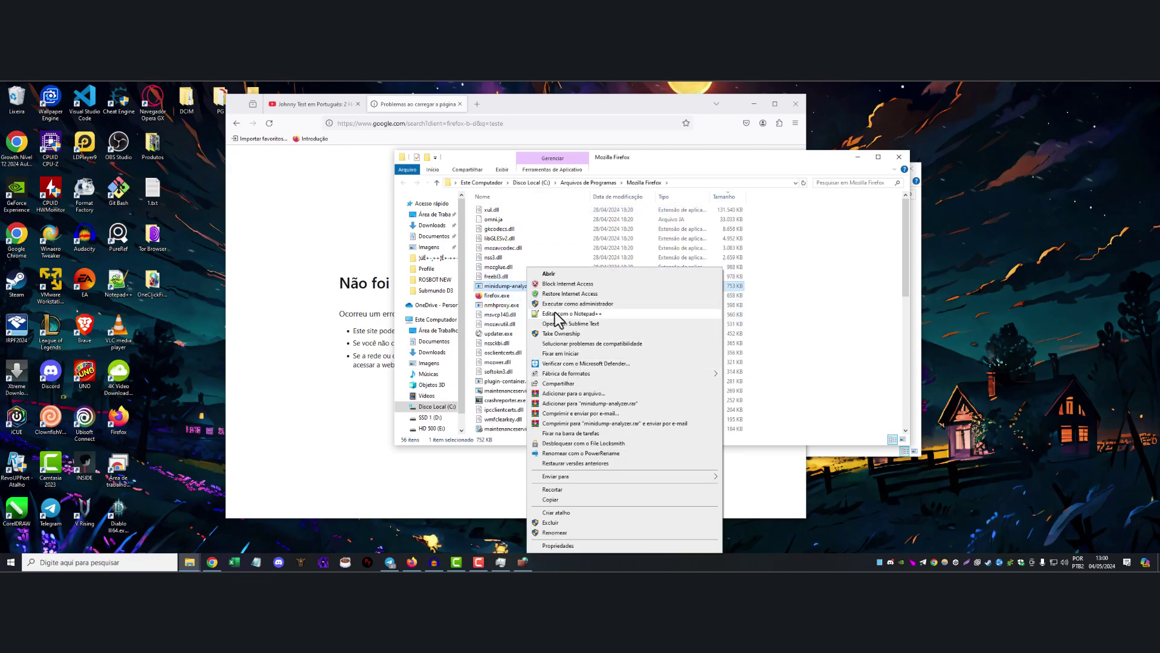
pyautogui.rightClick(496, 296)
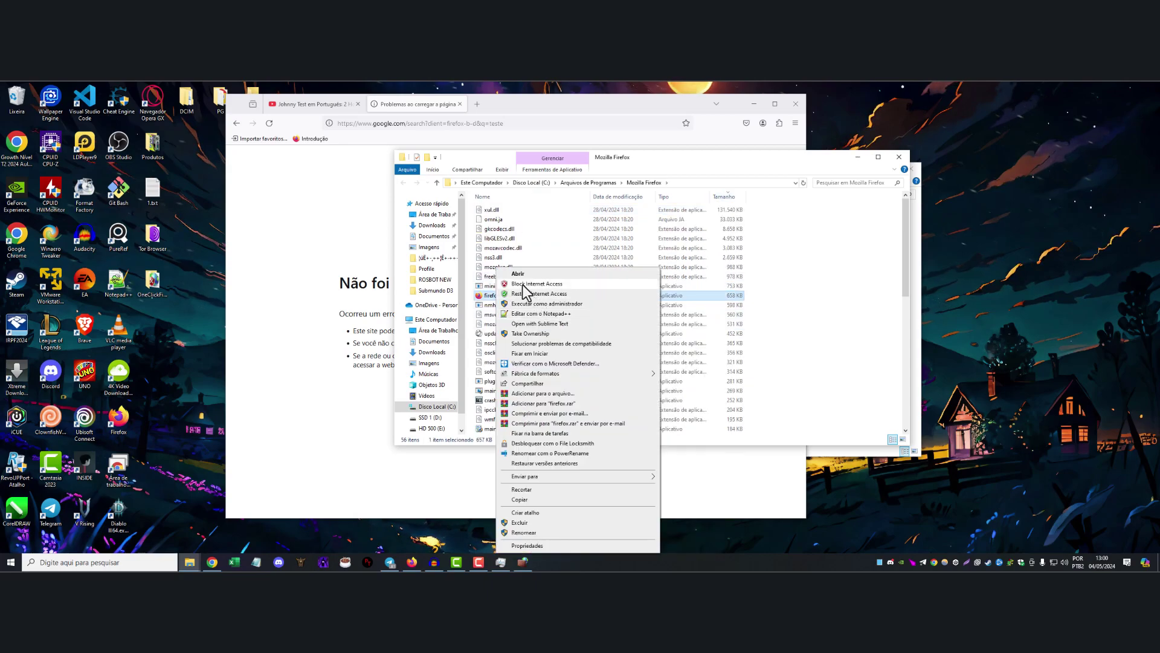
pyautogui.click(604, 283)
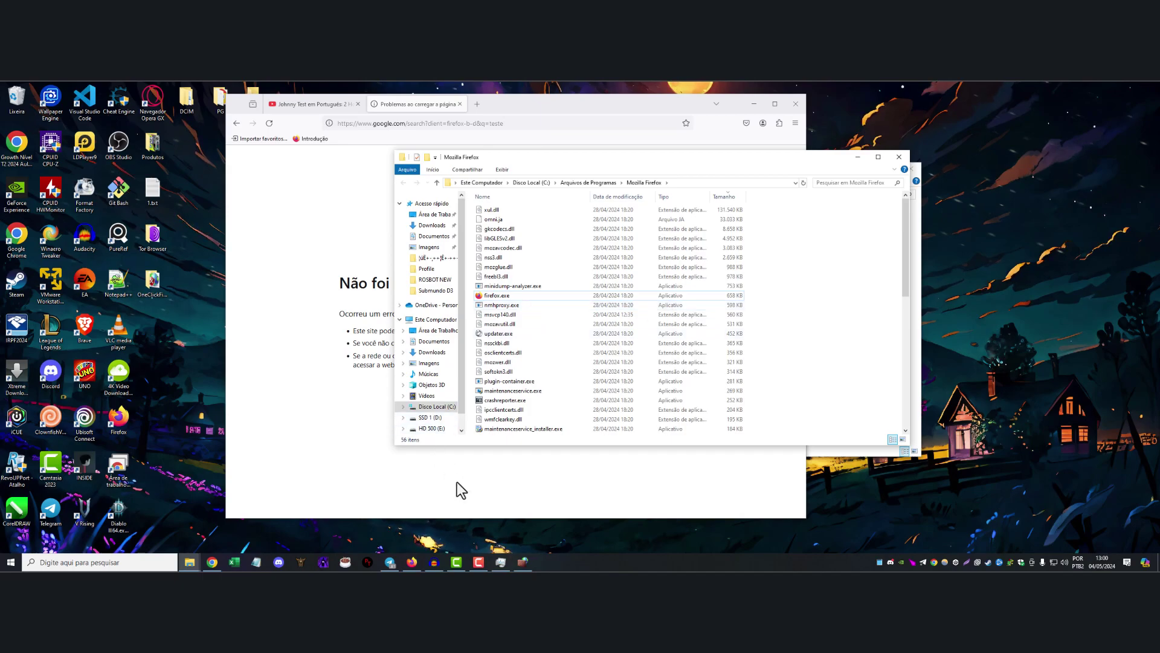
# Step: Bring up the firewall's inbound rules beside the Mozilla Firefox folder and look through the program files in that folder
pyautogui.click(522, 562)
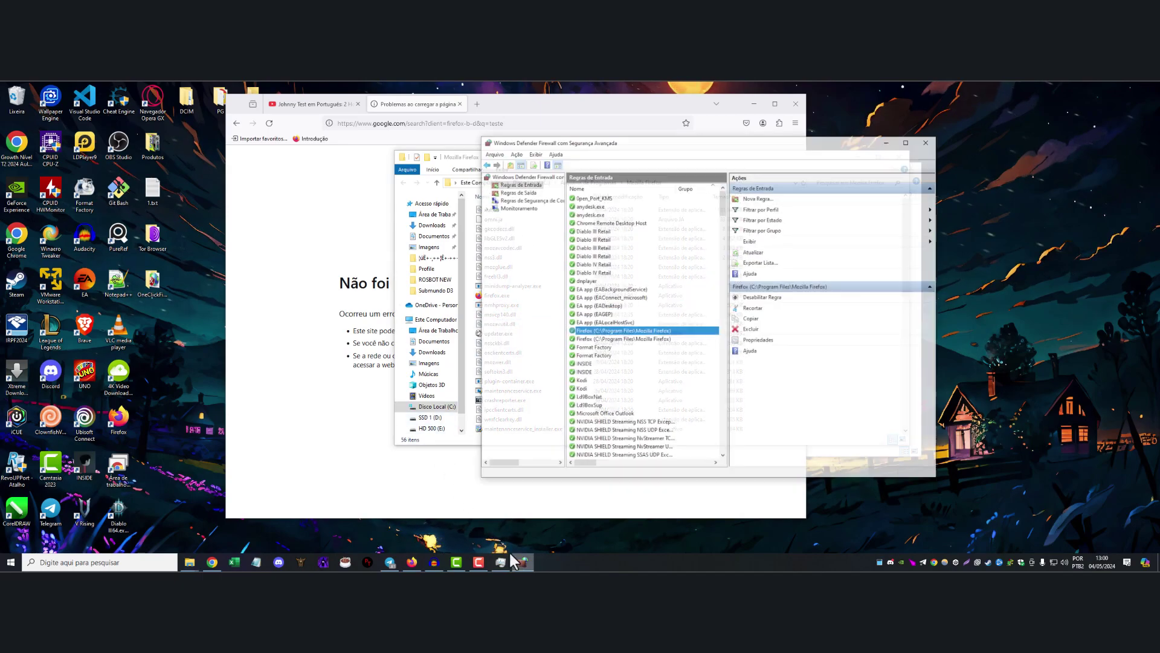
pyautogui.click(506, 184)
pyautogui.click(521, 165)
pyautogui.moveTo(475, 156); pyautogui.dragTo(275, 154)
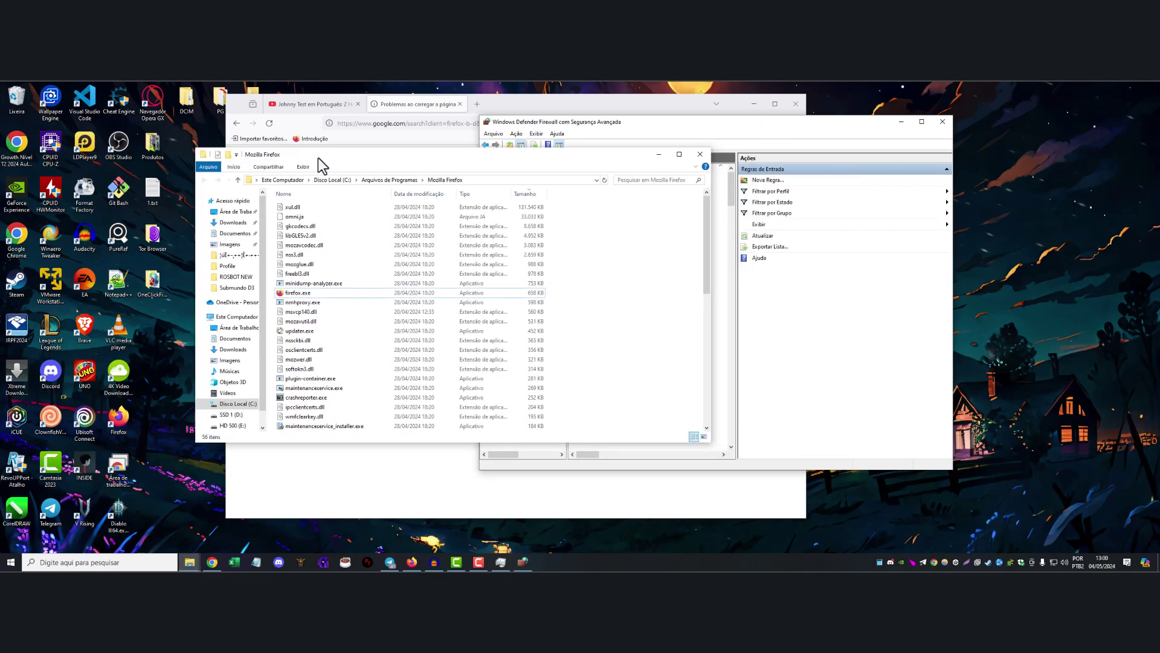
pyautogui.click(685, 130)
pyautogui.click(354, 304)
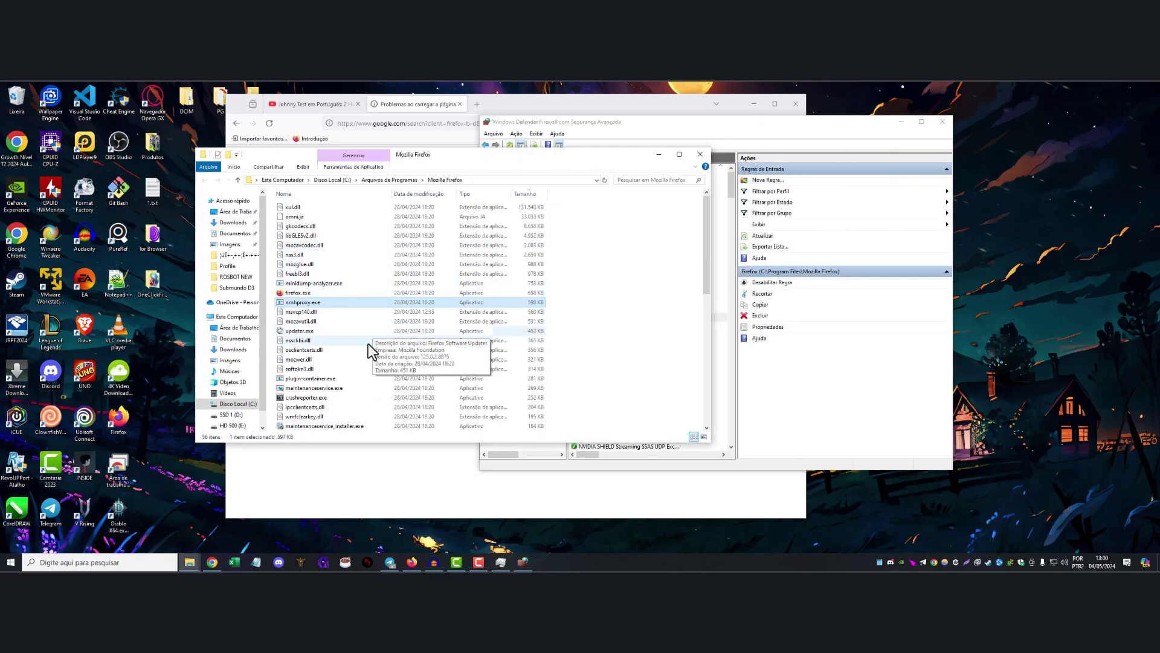
pyautogui.scroll(-3, 354, 406)
pyautogui.scroll(-3, 354, 407)
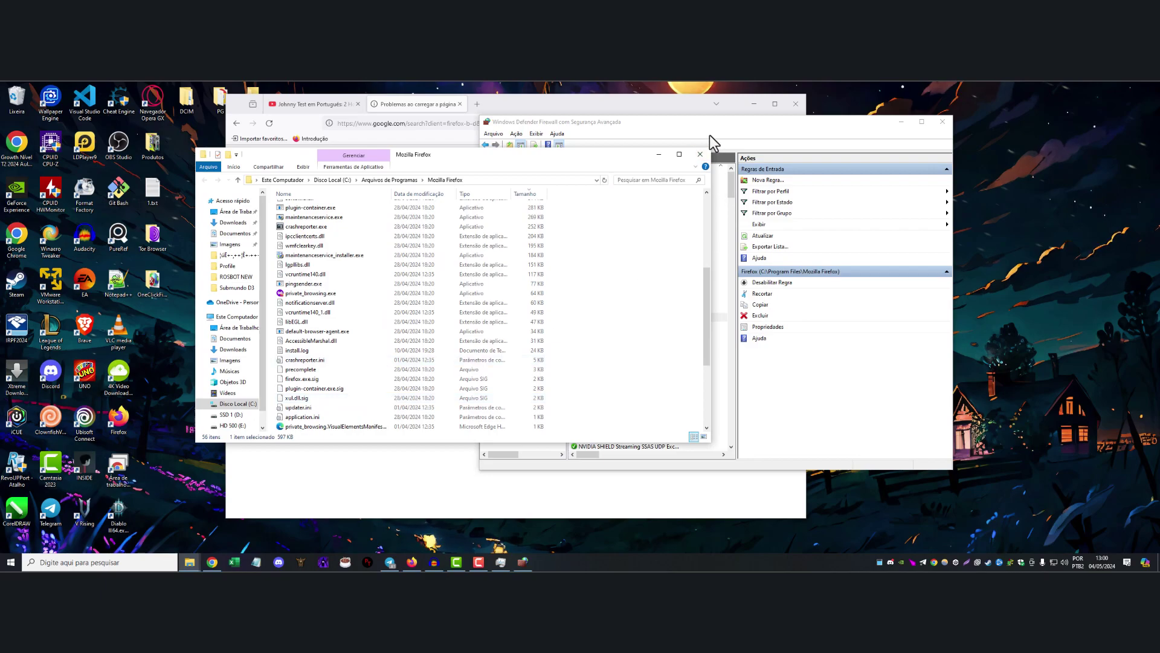
# Step: Close the Mozilla Firefox folder and the Windows Defender Firewall window
pyautogui.click(705, 154)
pyautogui.moveTo(683, 125); pyautogui.dragTo(562, 154)
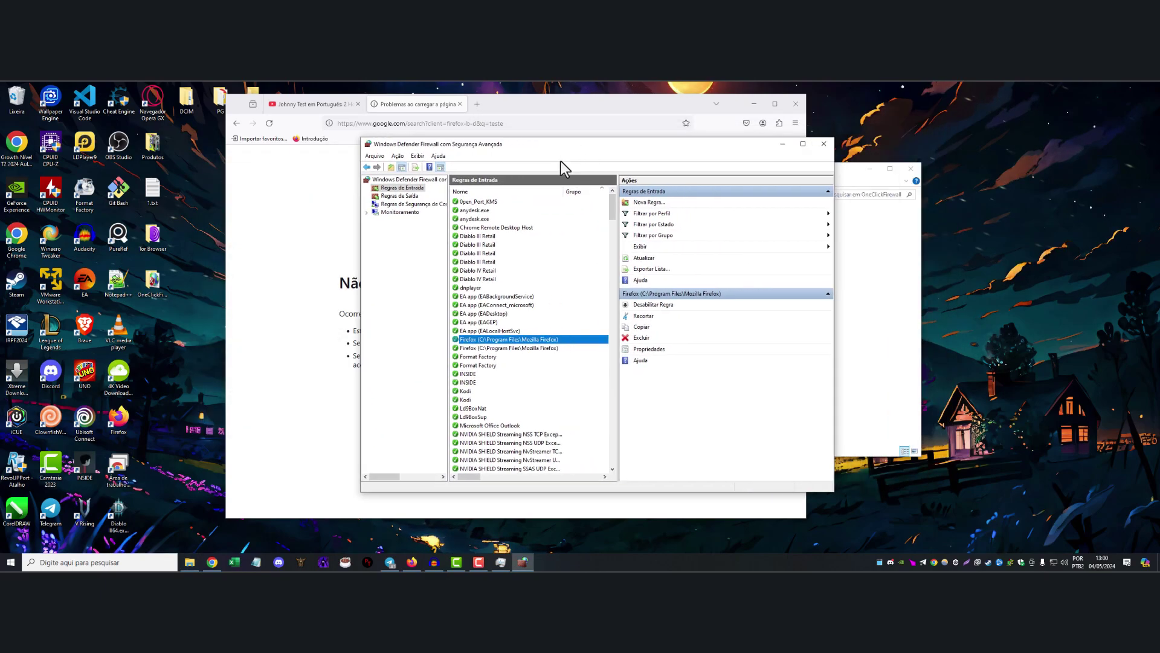
pyautogui.click(823, 144)
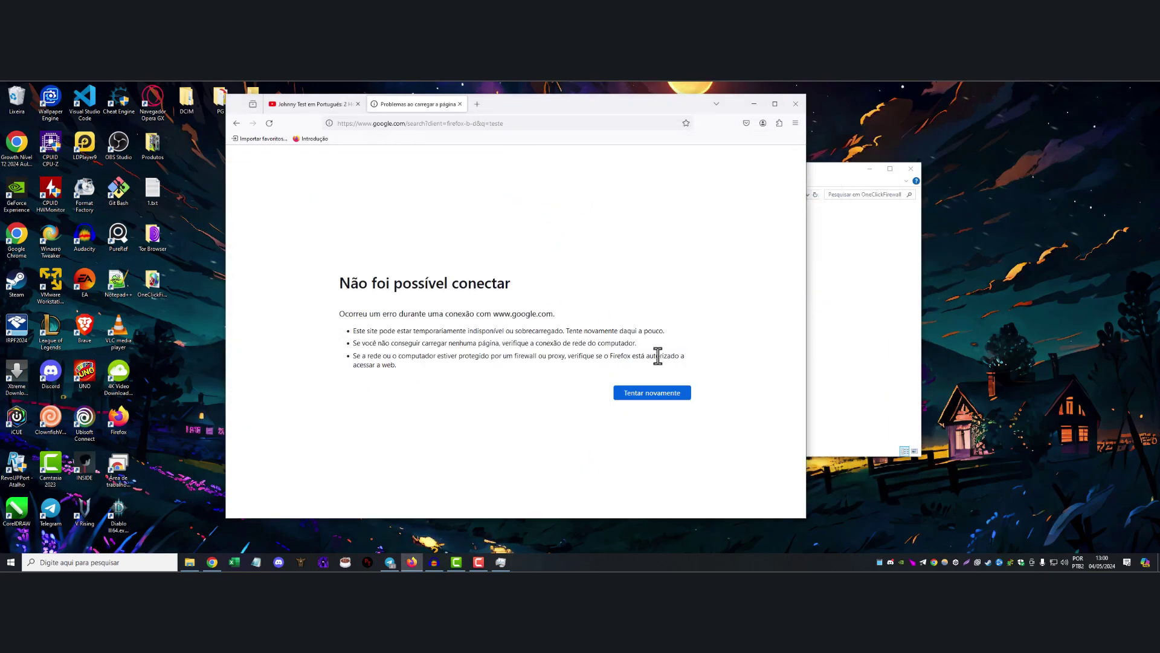
# Step: Restore internet access for the desktop Firefox shortcut and reload the teste search in Firefox to test the connection
pyautogui.rightClick(123, 425)
pyautogui.rightClick(129, 428)
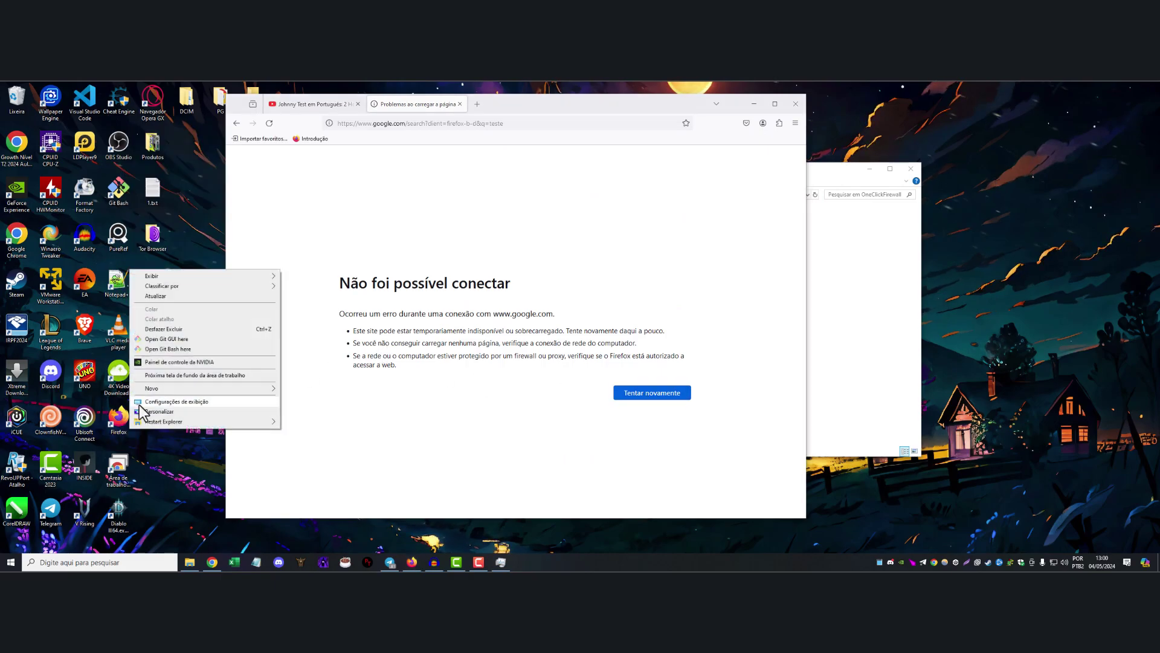
pyautogui.rightClick(110, 425)
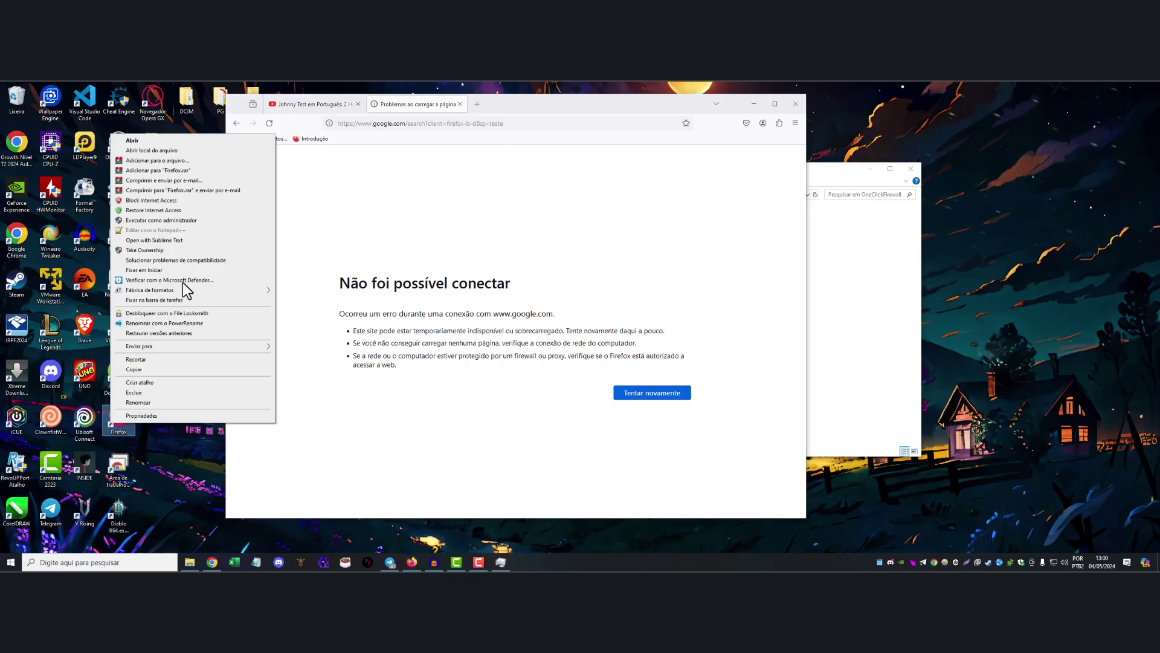
pyautogui.click(151, 210)
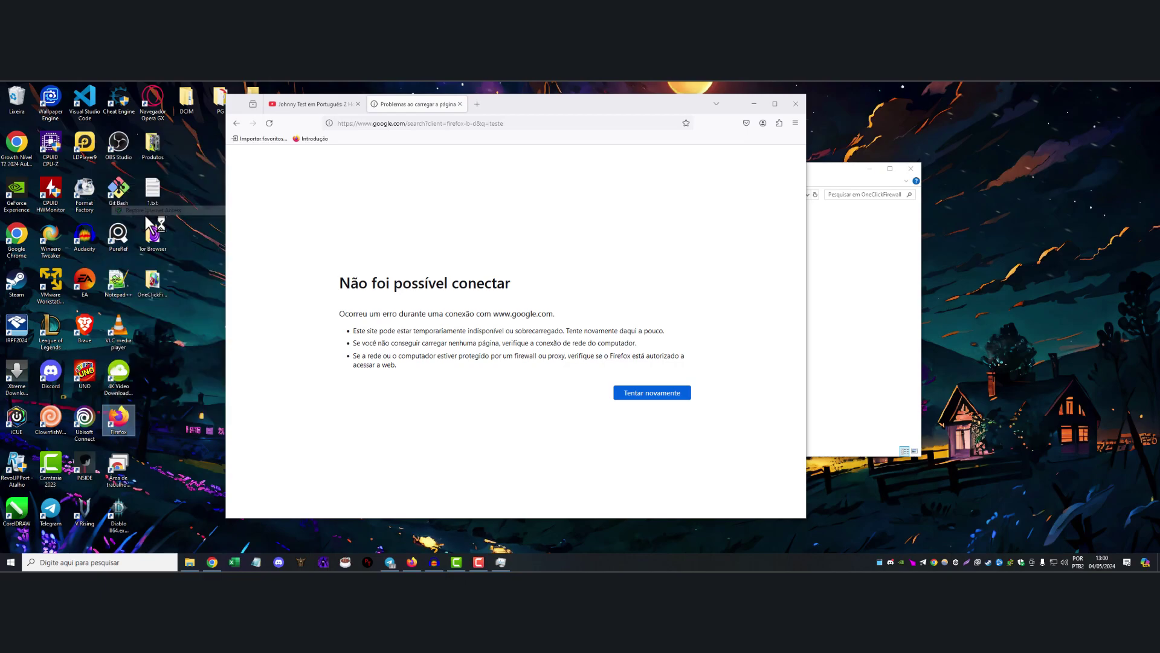
pyautogui.click(381, 124)
pyautogui.press('Return')
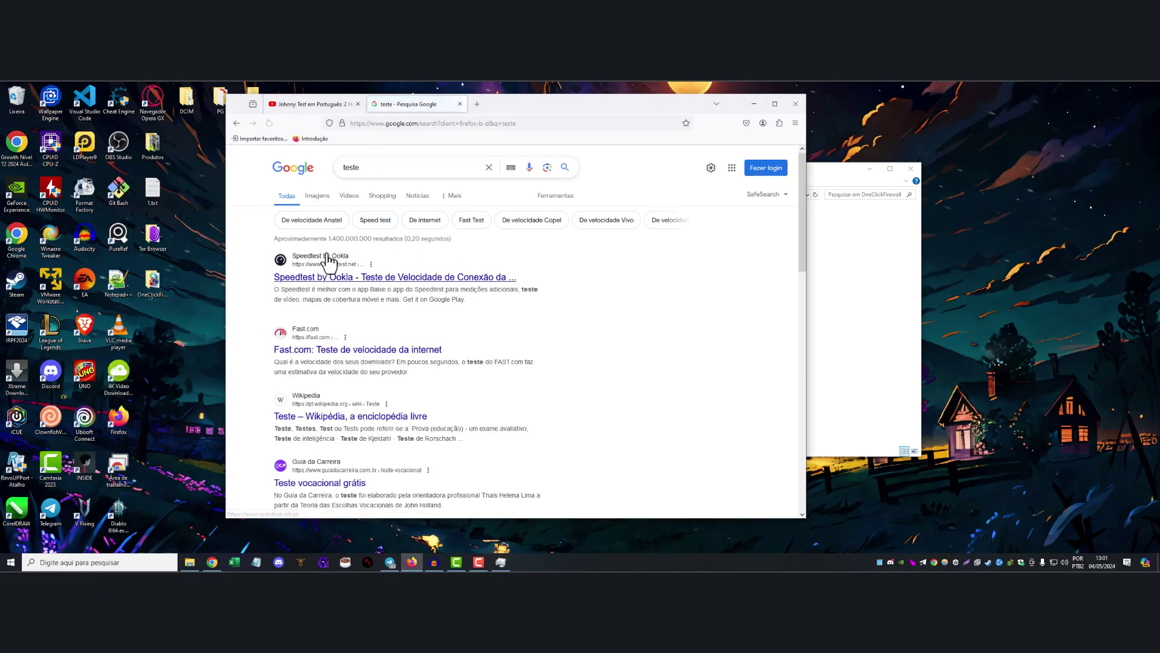